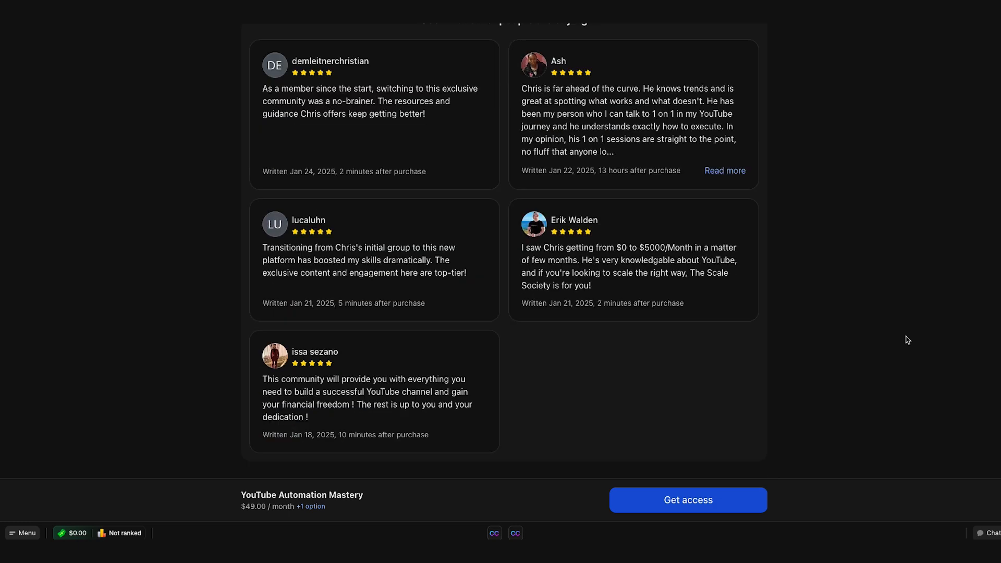
scroll(909, 340, "down", 7)
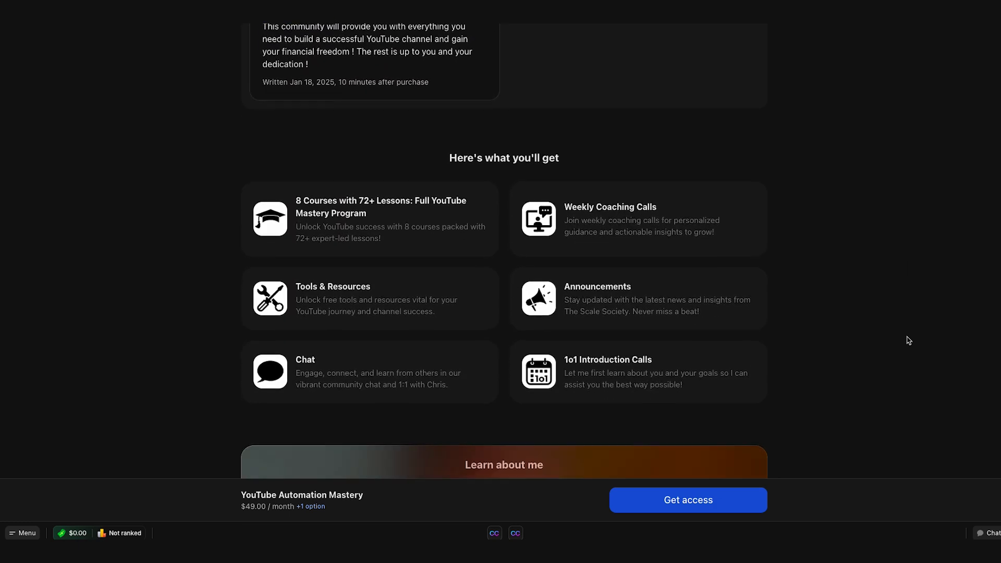
scroll(908, 340, "down", 3)
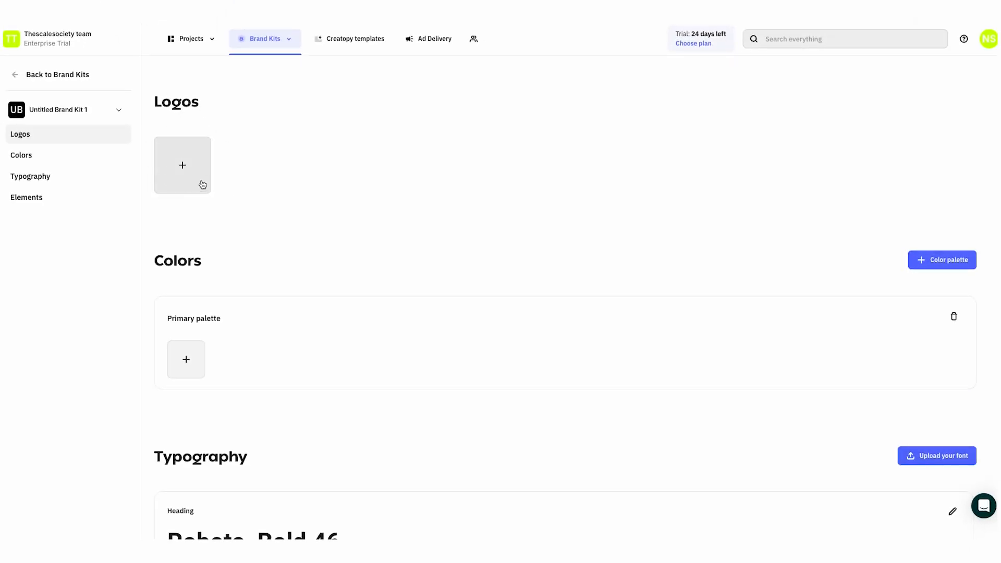
- Add black, white and cyan swatches to the brand kit's primary palette
scroll(260, 212, "down", 2)
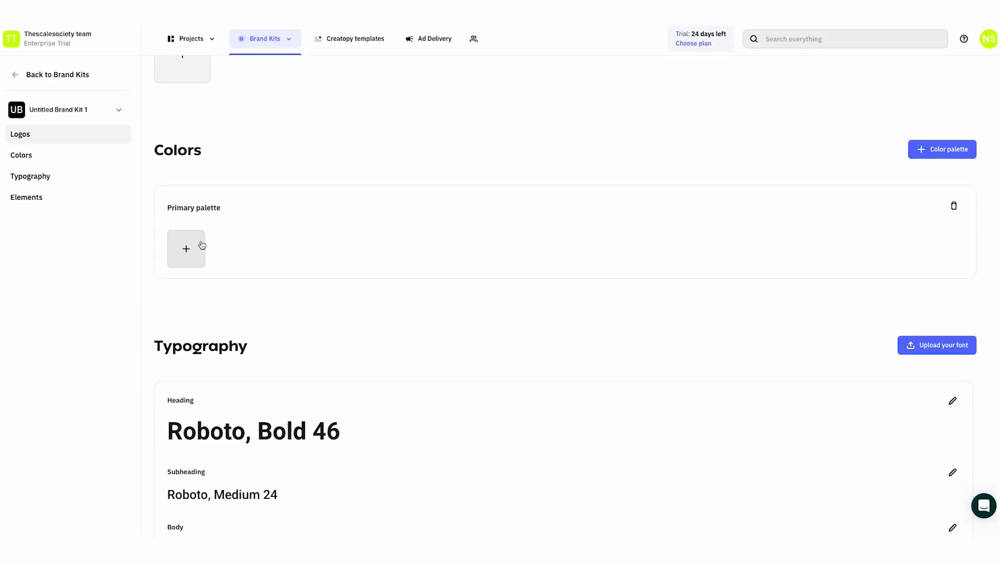
left_click(186, 252)
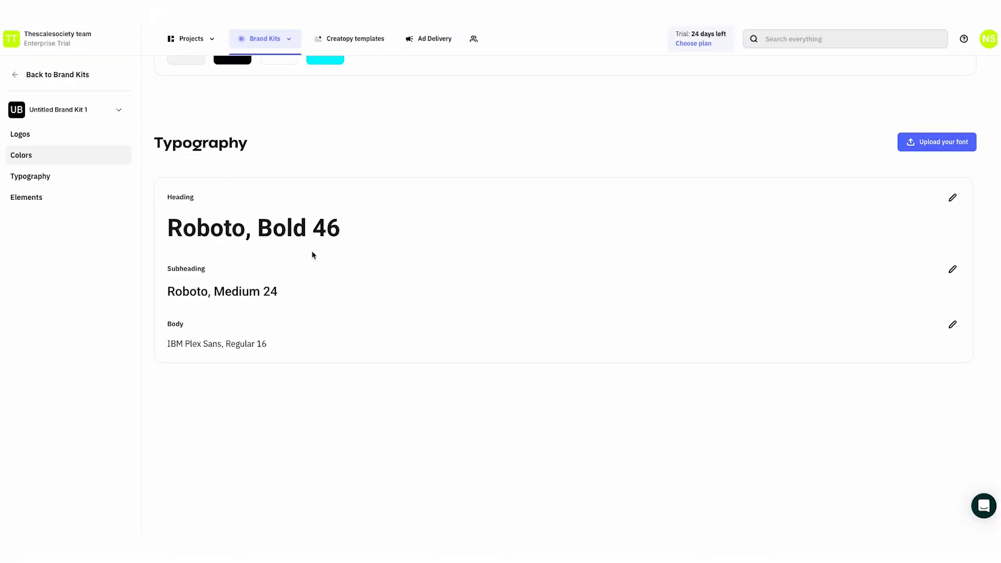
left_click_drag(289, 229, 177, 232)
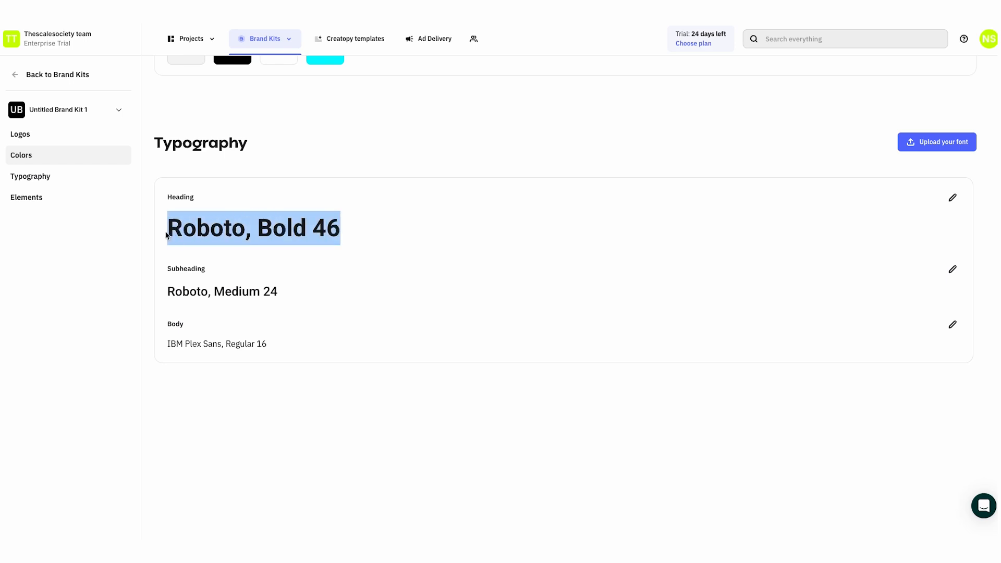
left_click(216, 250)
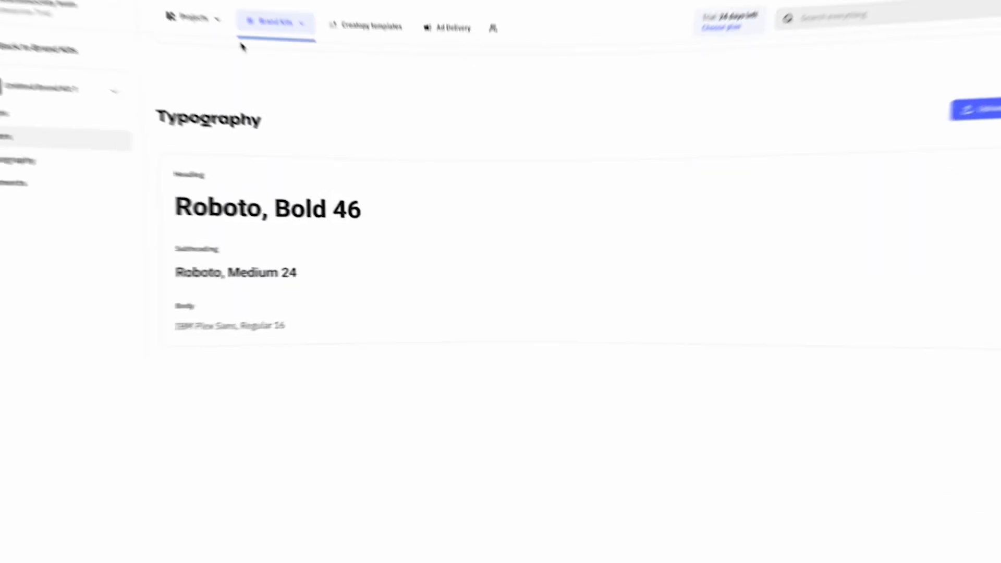
- Create a project named The Scale Society Ads and skip inviting members
left_click(212, 41)
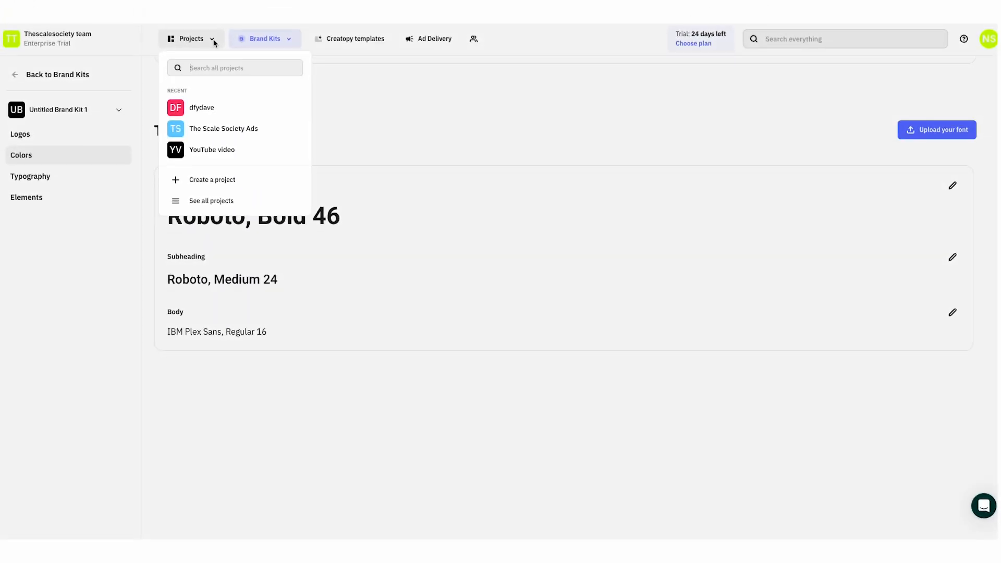
left_click(253, 180)
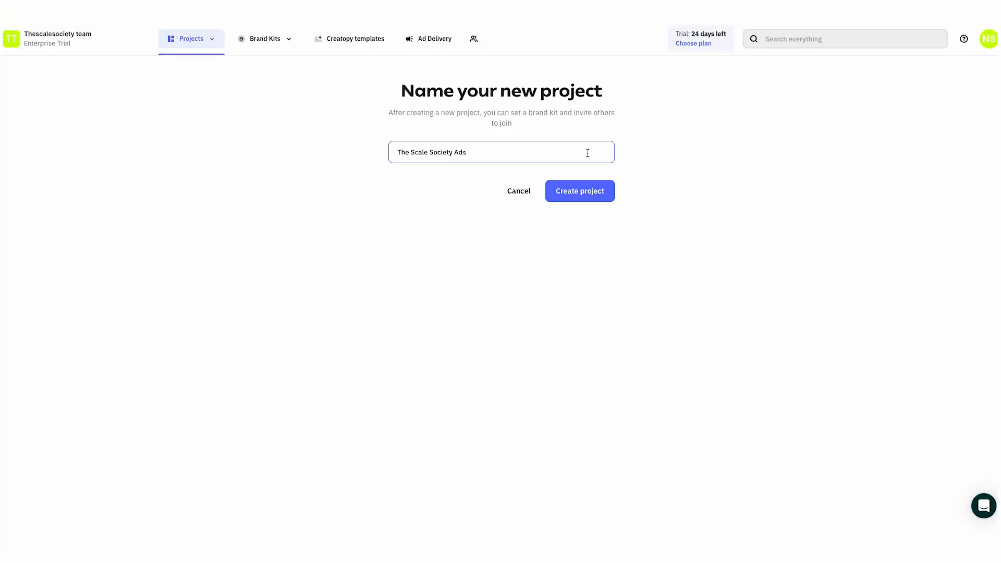
left_click(601, 192)
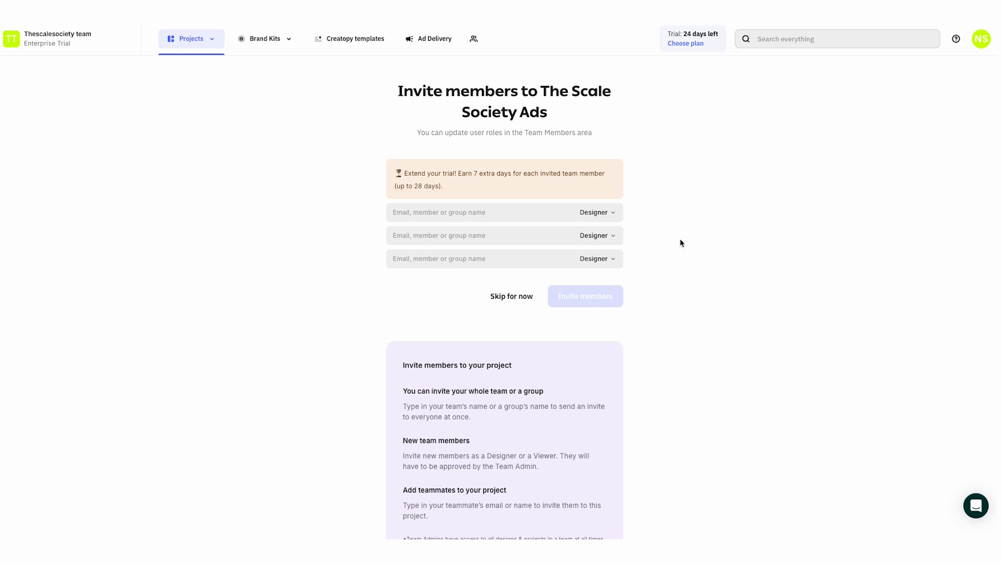
left_click(517, 305)
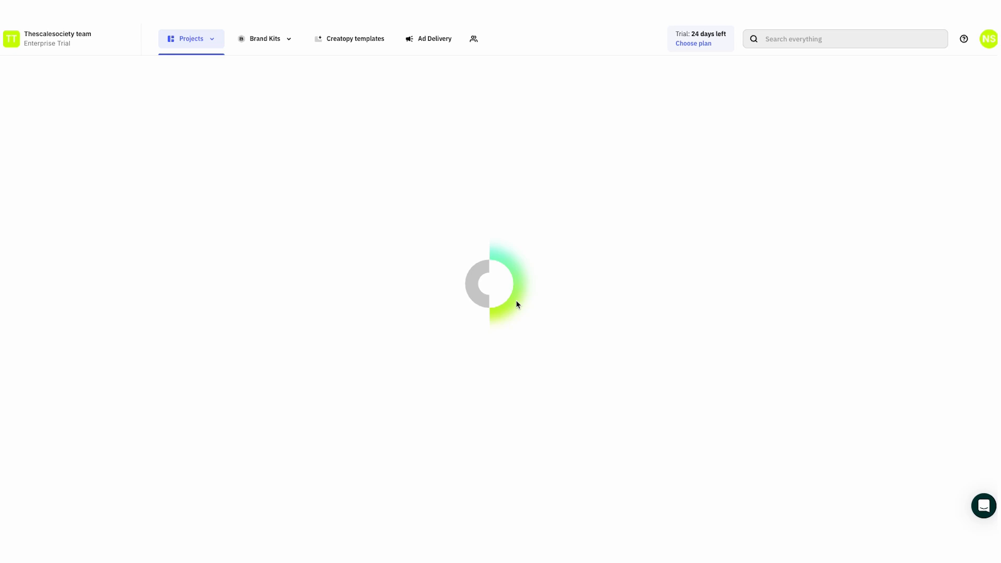
- Start a new design in the project and examine the available preset sizes for display and social formats
left_click(600, 336)
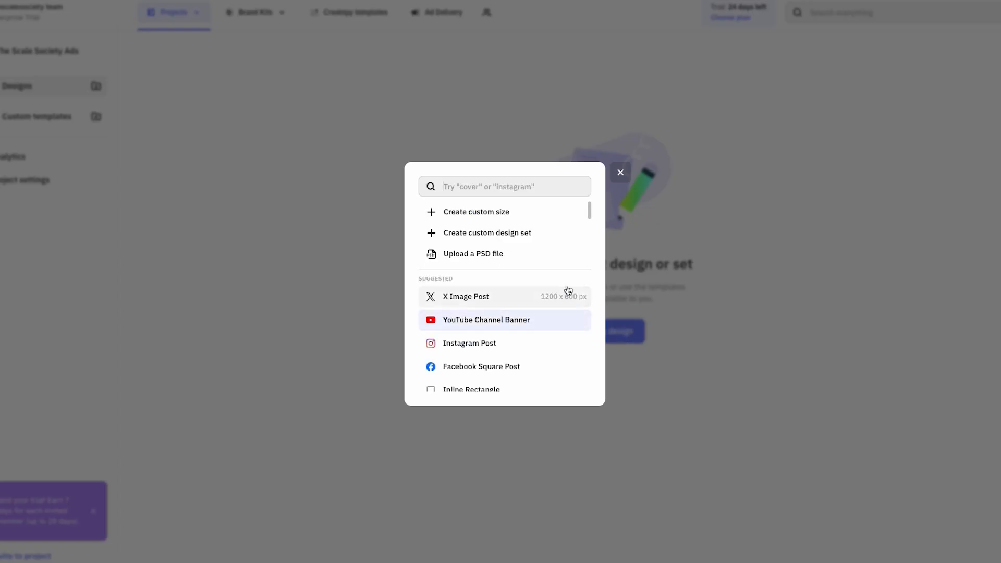
scroll(537, 286, "down", 1)
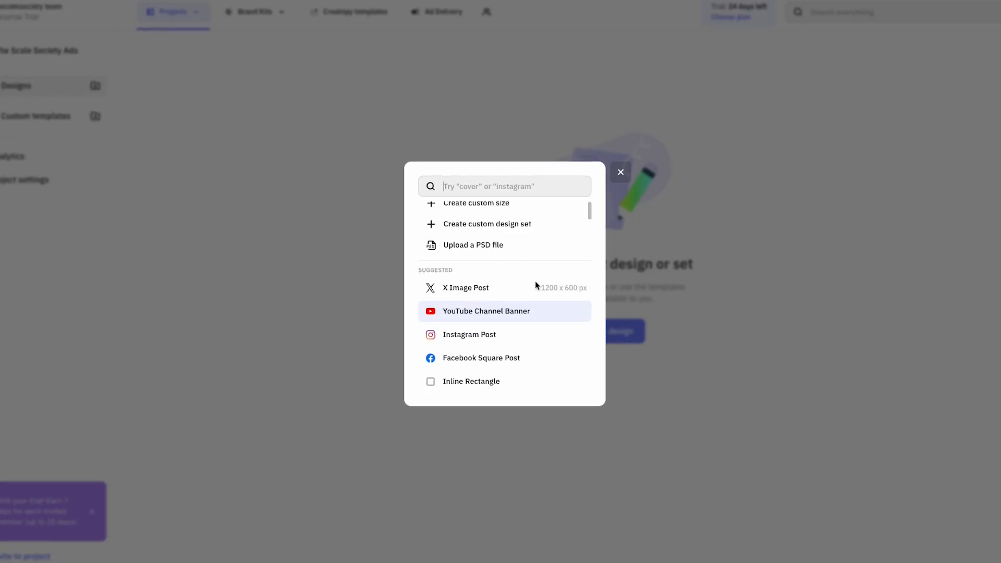
scroll(516, 294, "down", 3)
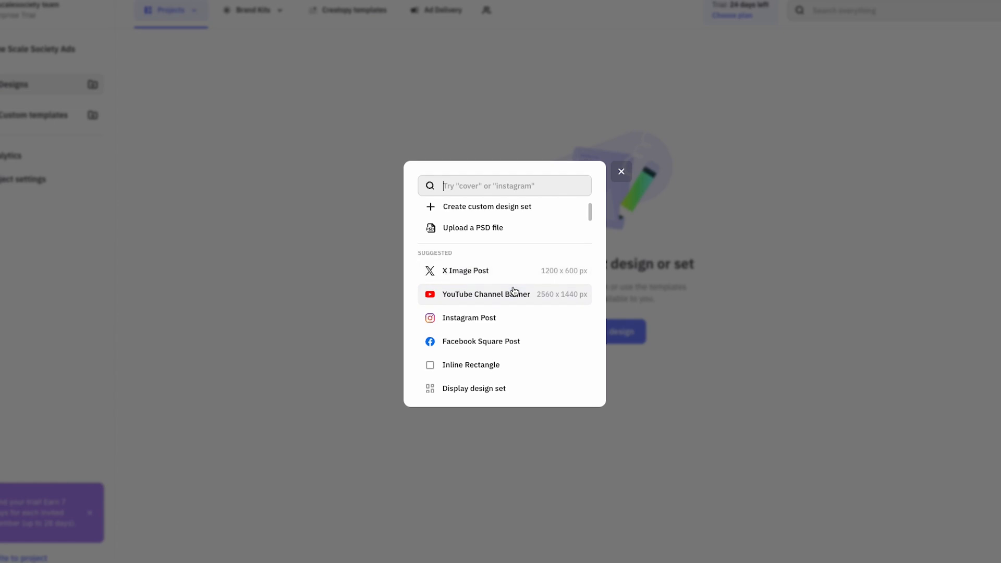
scroll(524, 304, "down", 2)
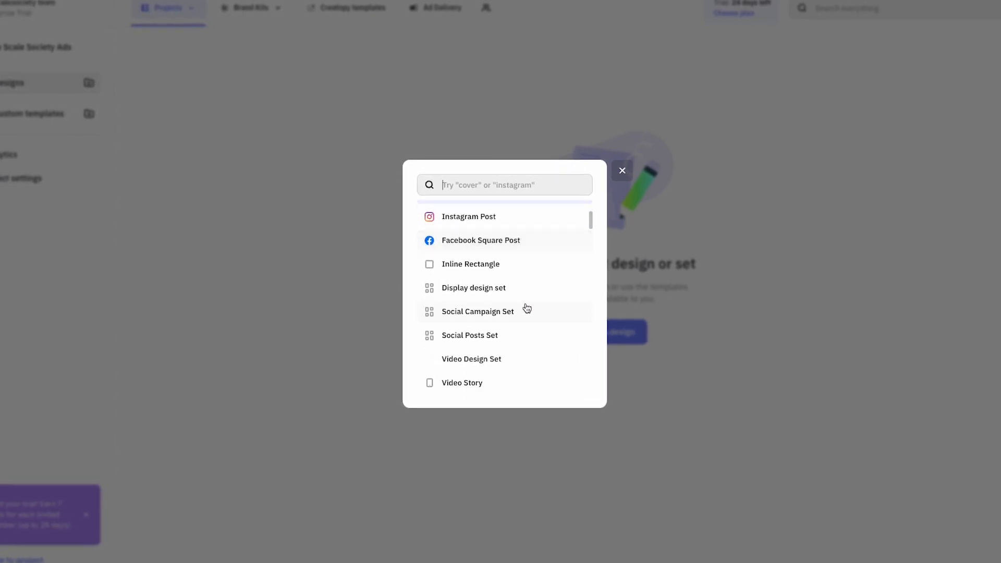
scroll(526, 305, "down", 4)
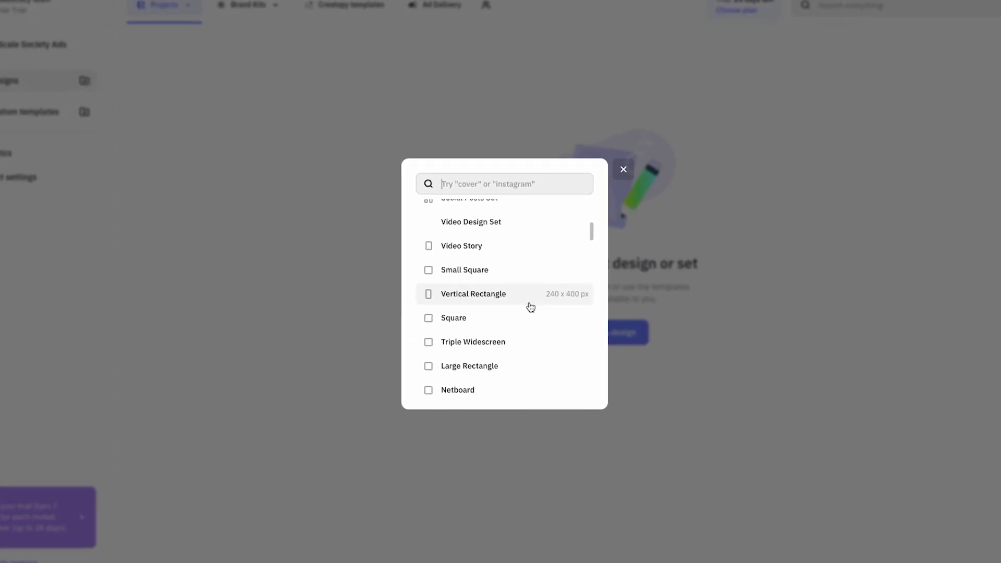
scroll(529, 306, "down", 3)
scroll(530, 307, "down", 5)
scroll(532, 306, "down", 4)
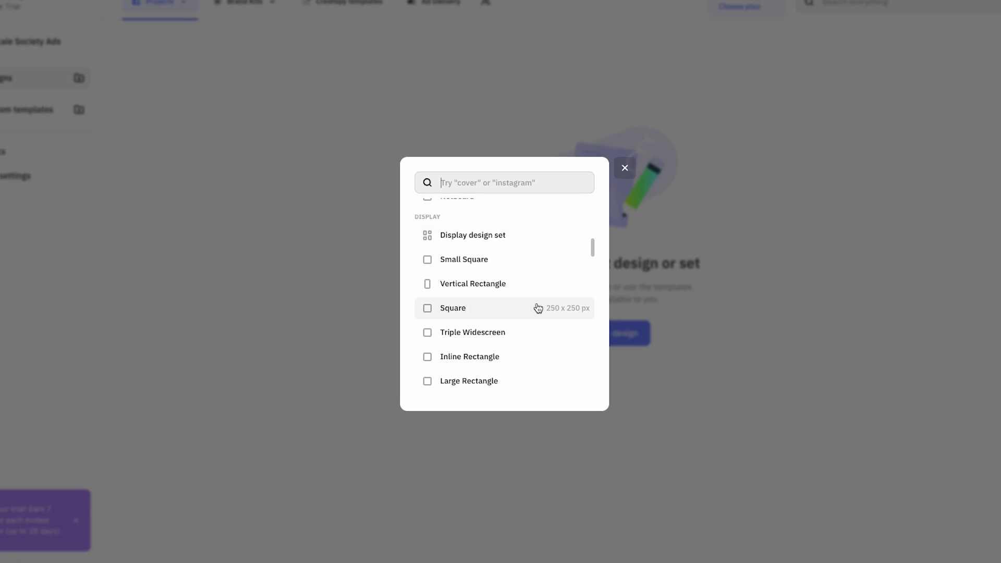
scroll(549, 316, "down", 10)
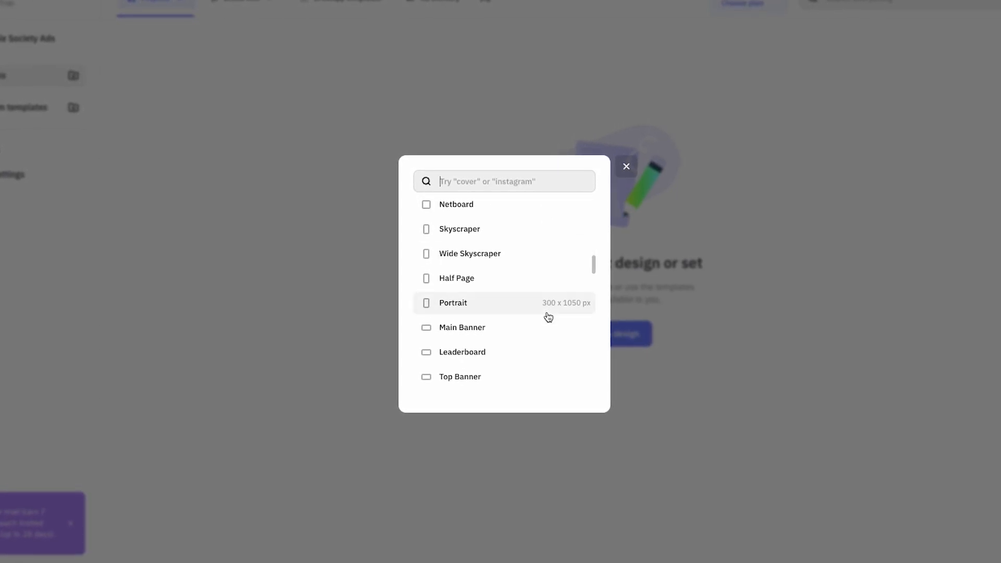
scroll(545, 320, "down", 6)
scroll(545, 317, "down", 2)
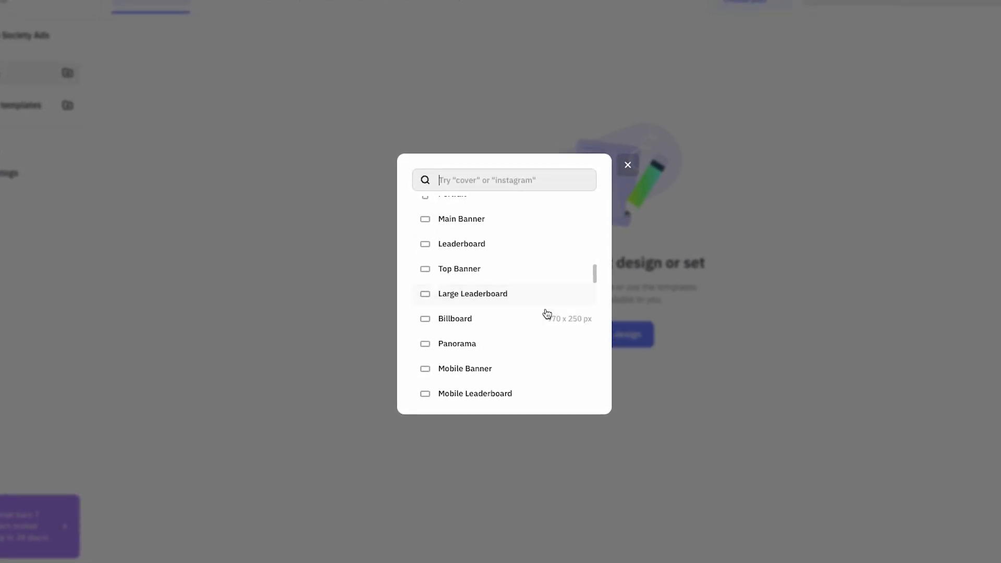
scroll(544, 306, "down", 12)
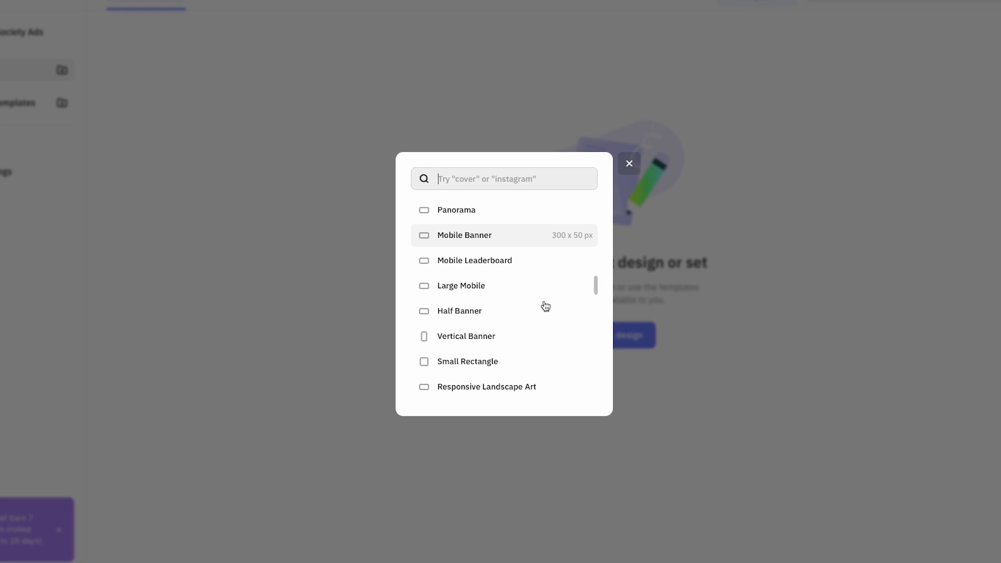
scroll(546, 306, "down", 9)
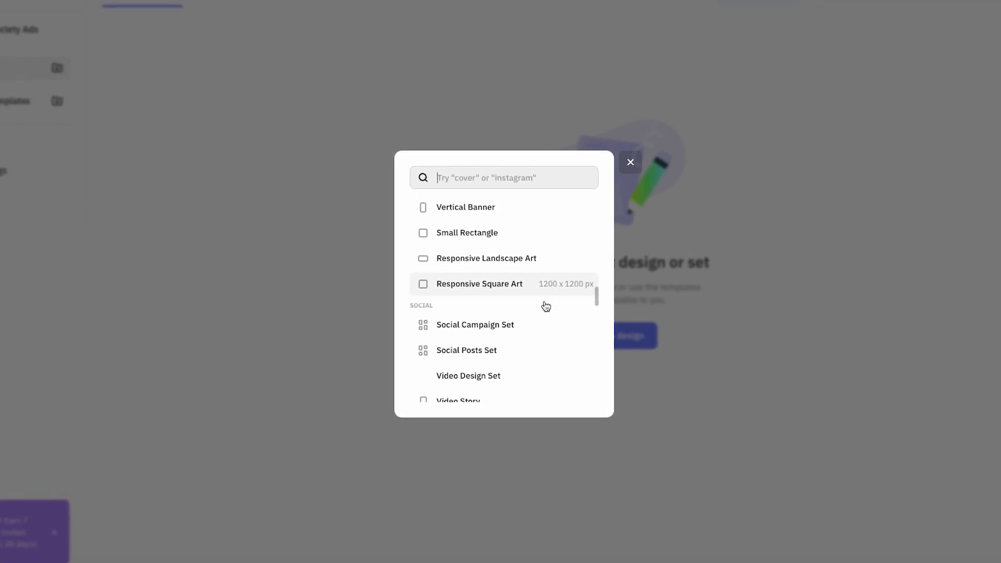
scroll(546, 306, "down", 19)
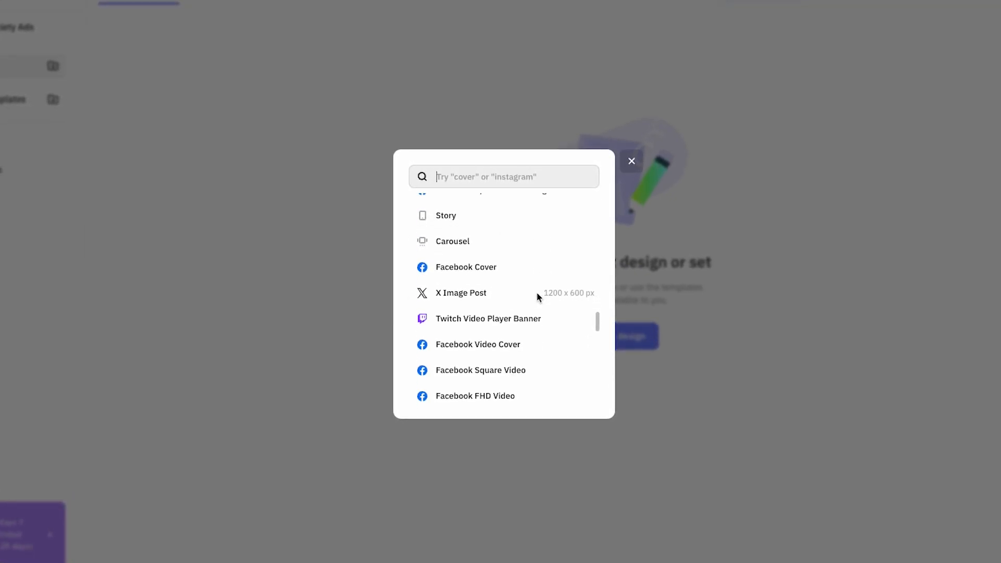
scroll(532, 297, "down", 20)
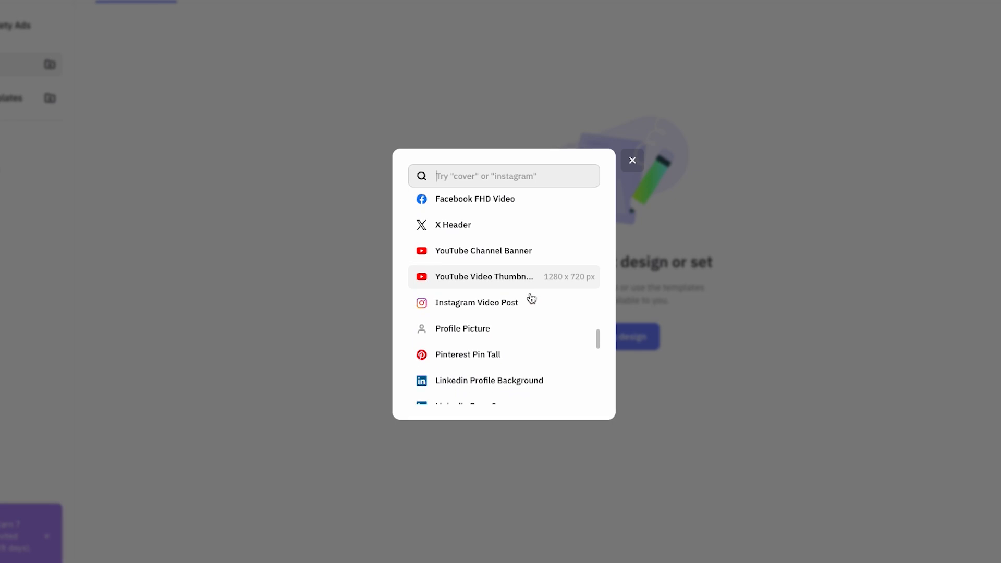
scroll(532, 297, "down", 15)
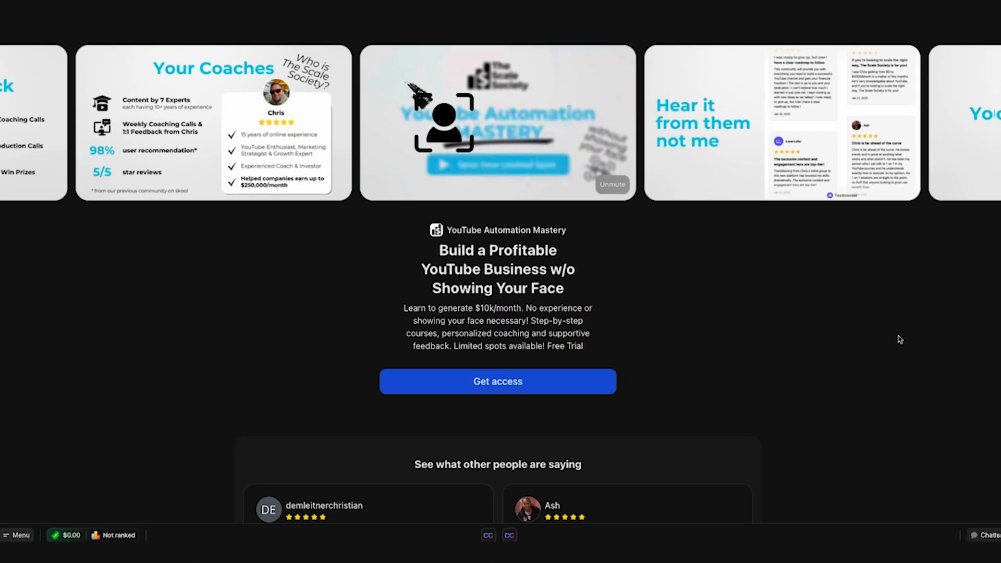
scroll(902, 339, "down", 3)
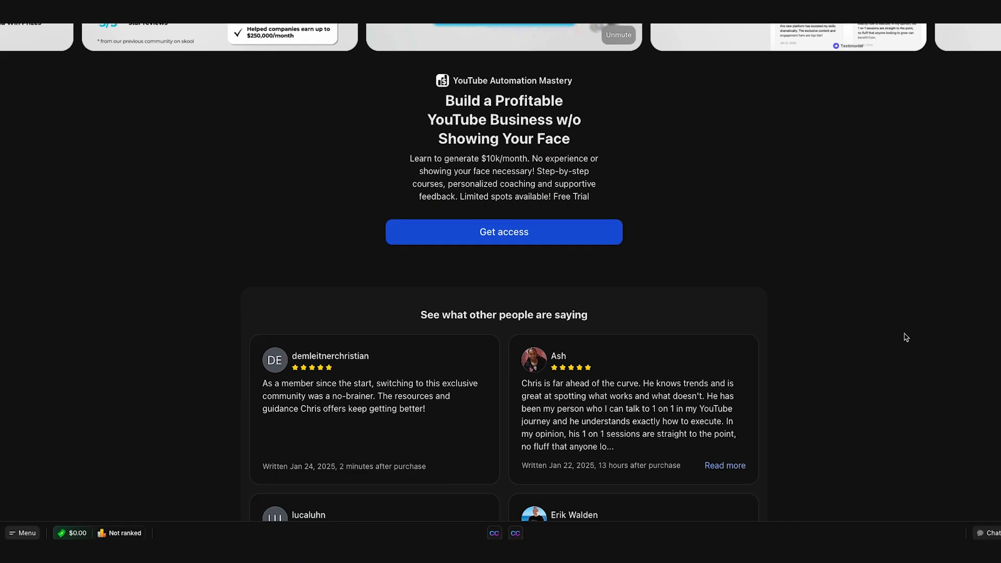
scroll(906, 339, "down", 9)
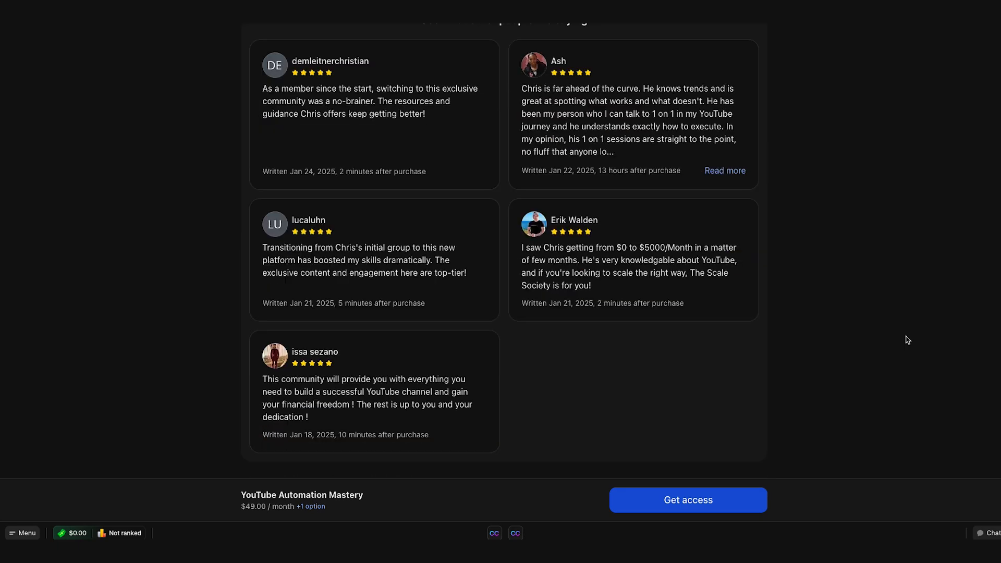
scroll(907, 340, "down", 8)
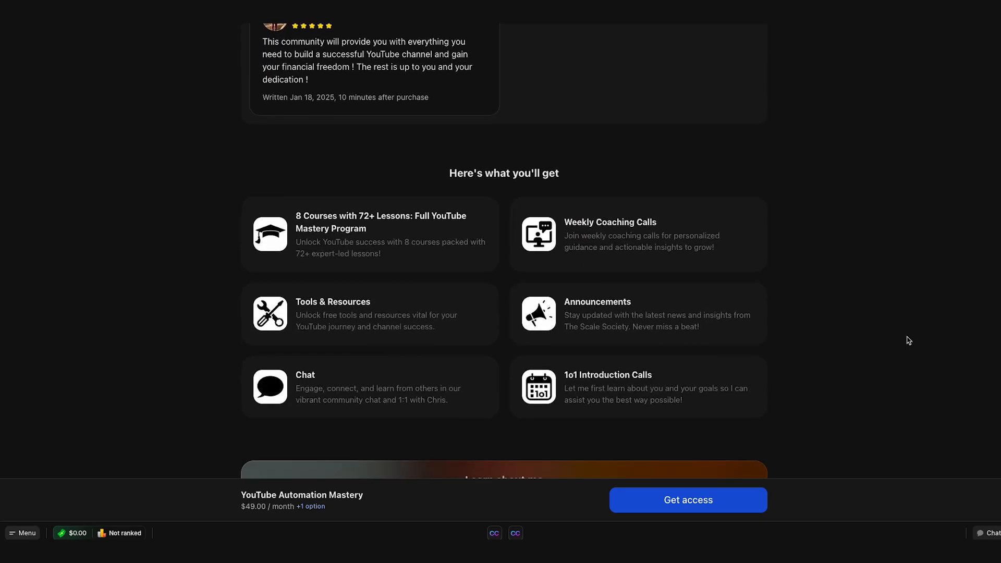
scroll(907, 339, "down", 2)
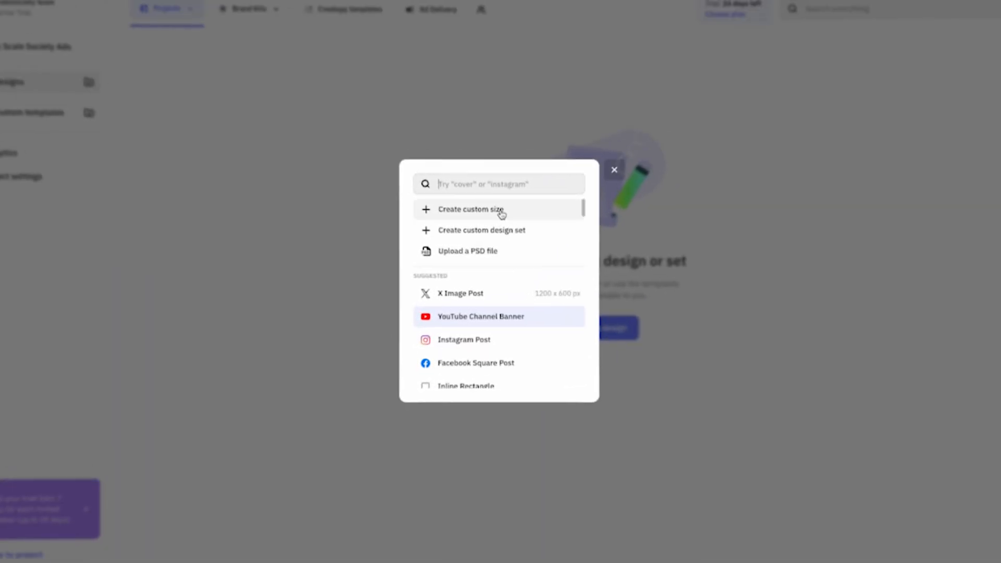
- Search the formats for "facebook", choose Facebook Square Post, and use the green "Let Your Business Fly" template from a "business" template search
type("facebook")
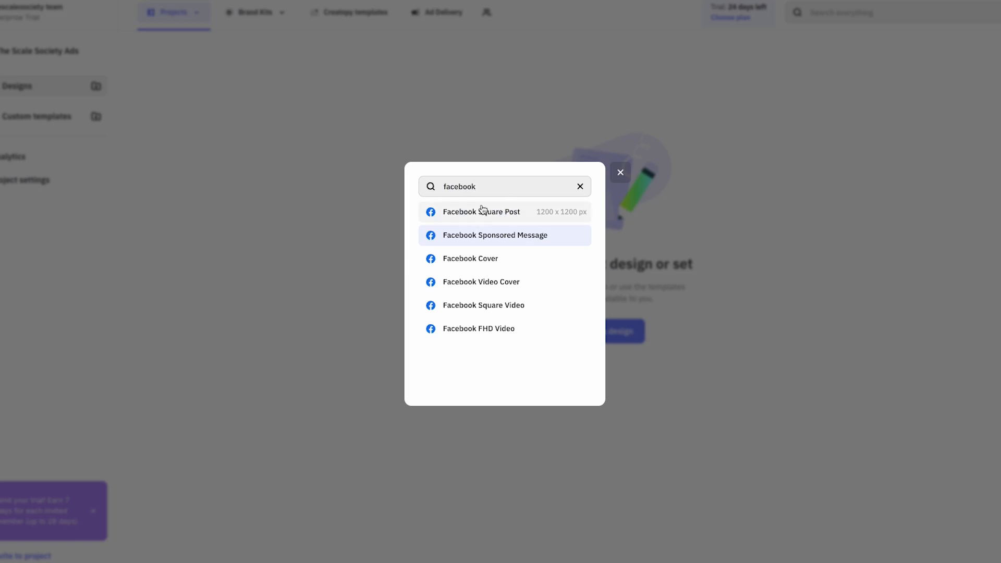
left_click(420, 211)
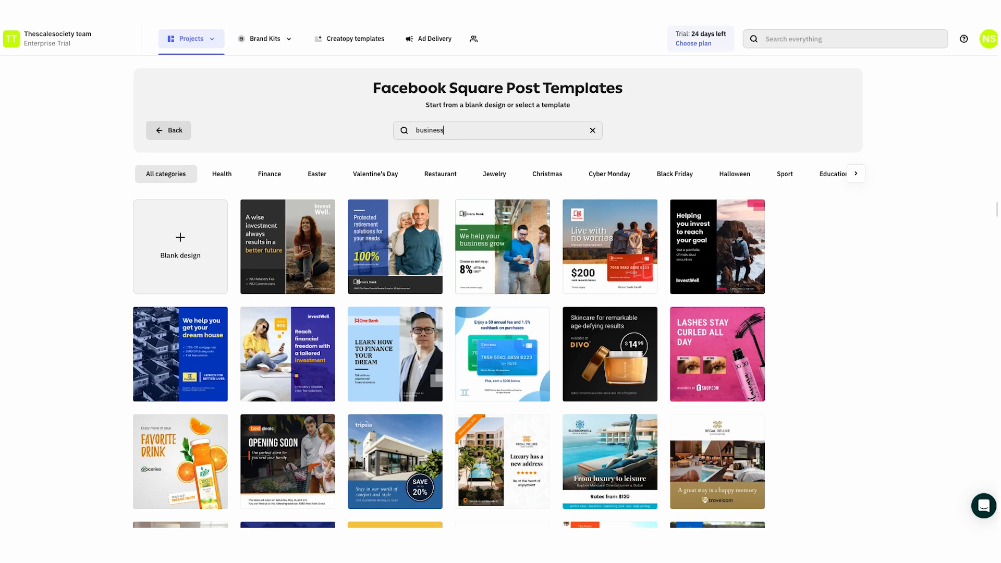
scroll(797, 259, "down", 5)
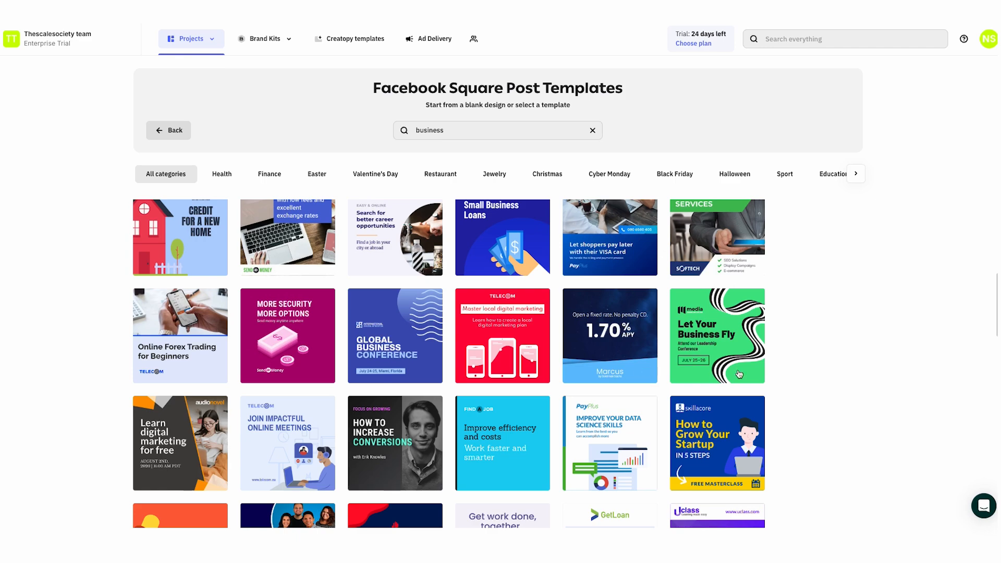
left_click(690, 375)
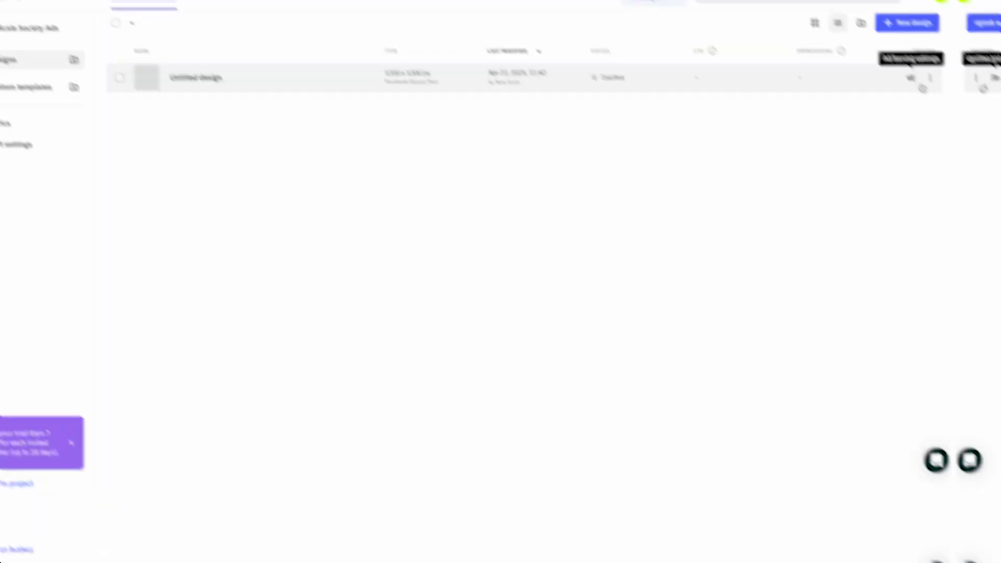
- Rename the untitled design as YouTube Growth Seminar
left_click(978, 127)
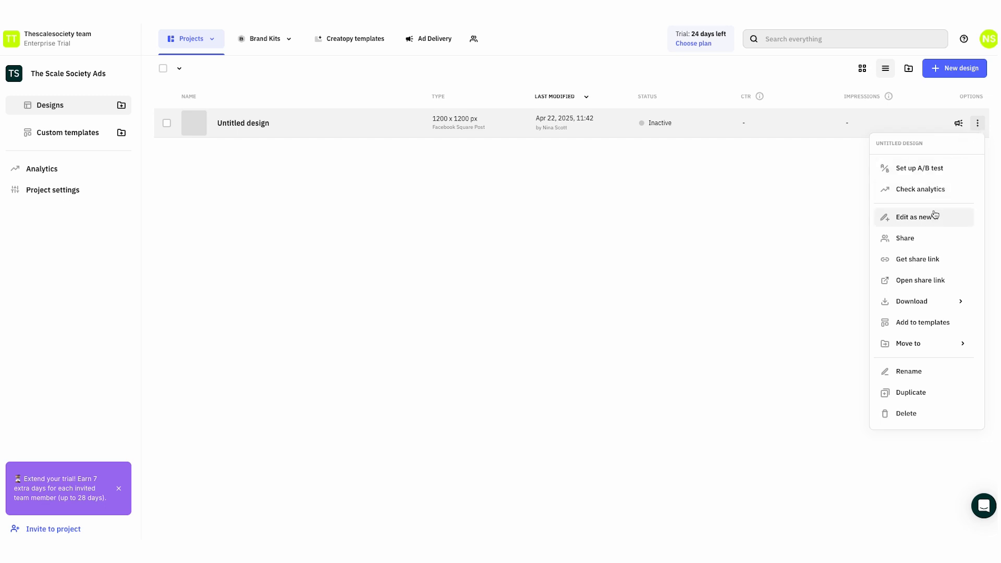
left_click(923, 370)
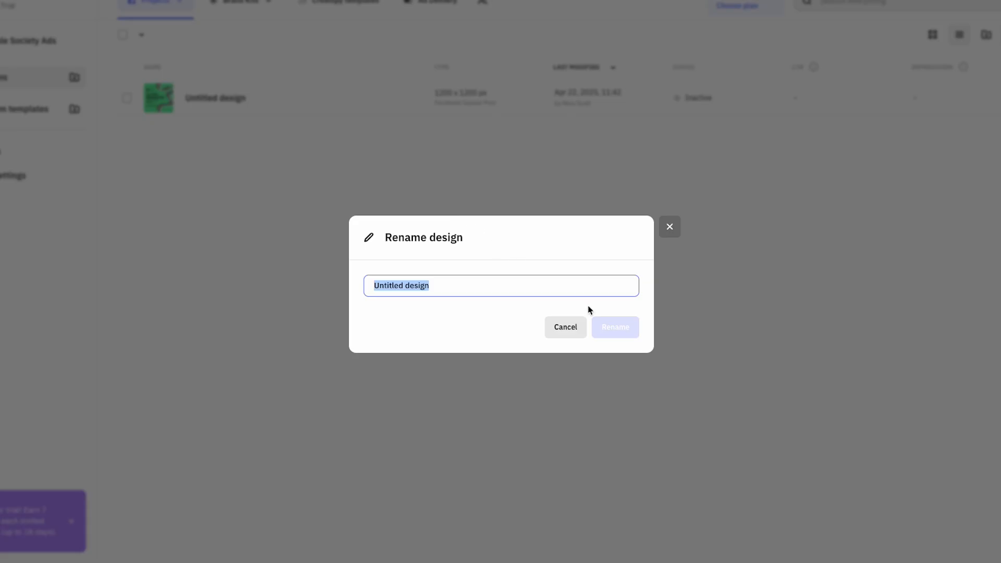
left_click(633, 333)
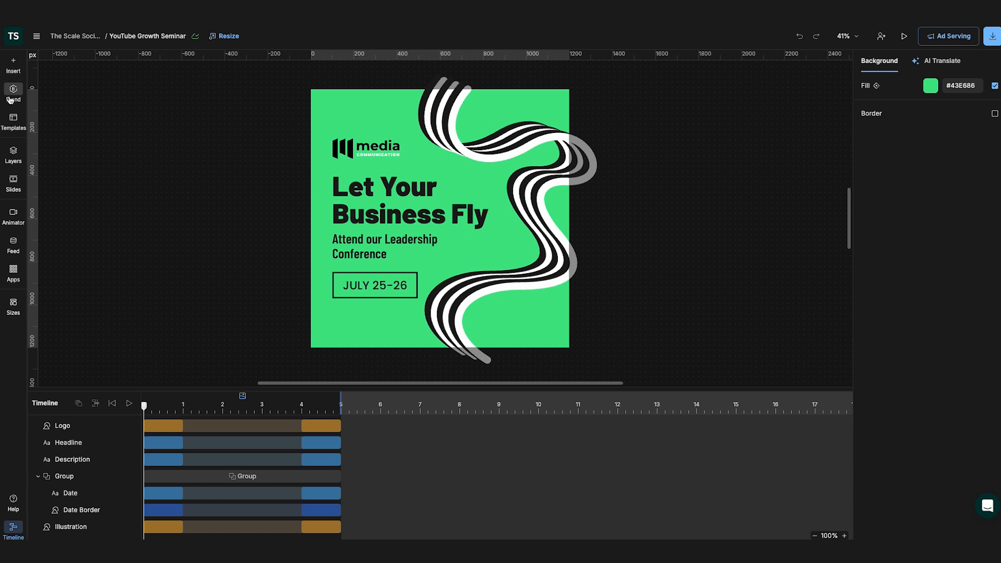
- Check the brand kit's colors, set the canvas background fill to bright cyan #0AF3FF, and enable the canvas border
left_click(13, 92)
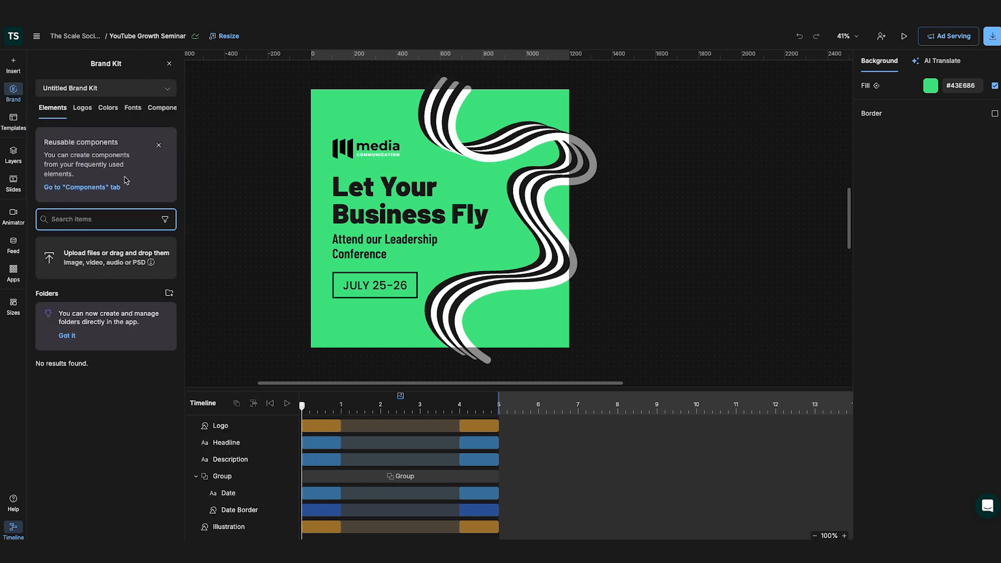
left_click(110, 109)
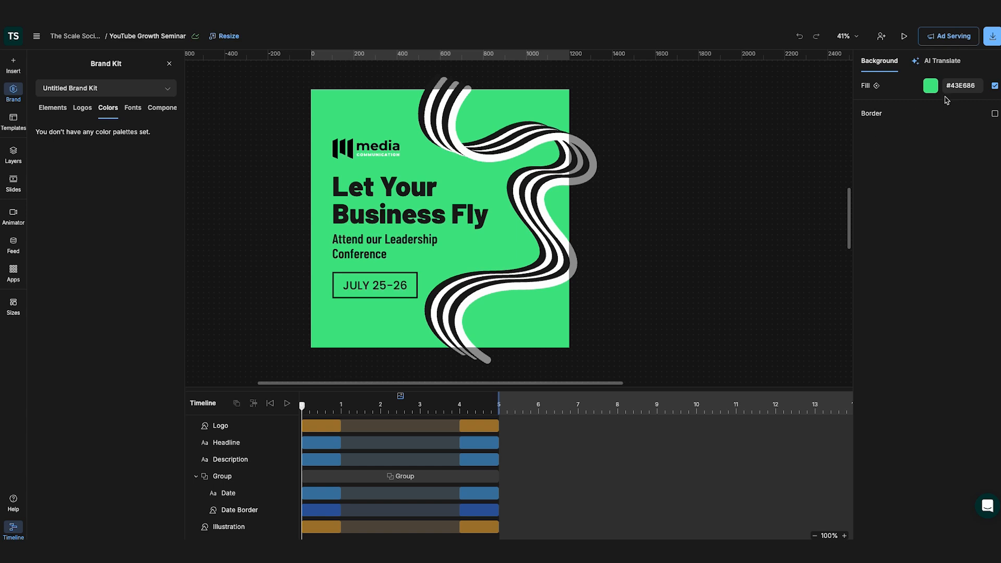
left_click(931, 87)
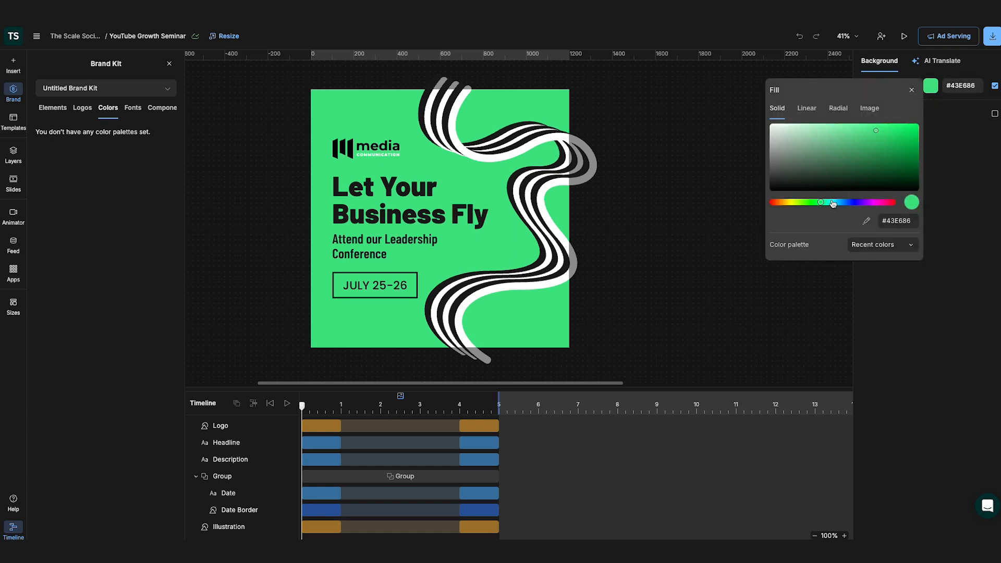
left_click_drag(909, 123, 914, 119)
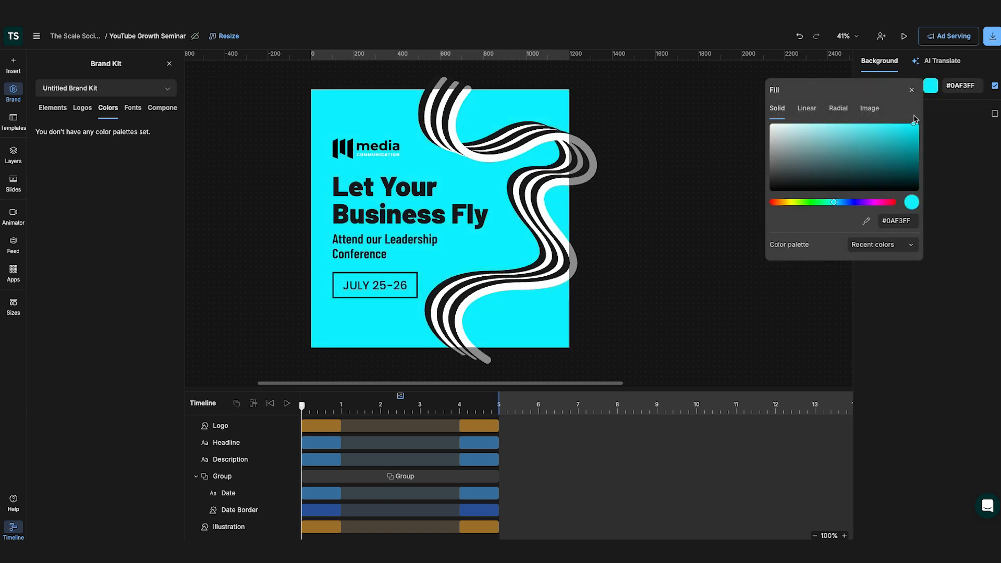
left_click(994, 115)
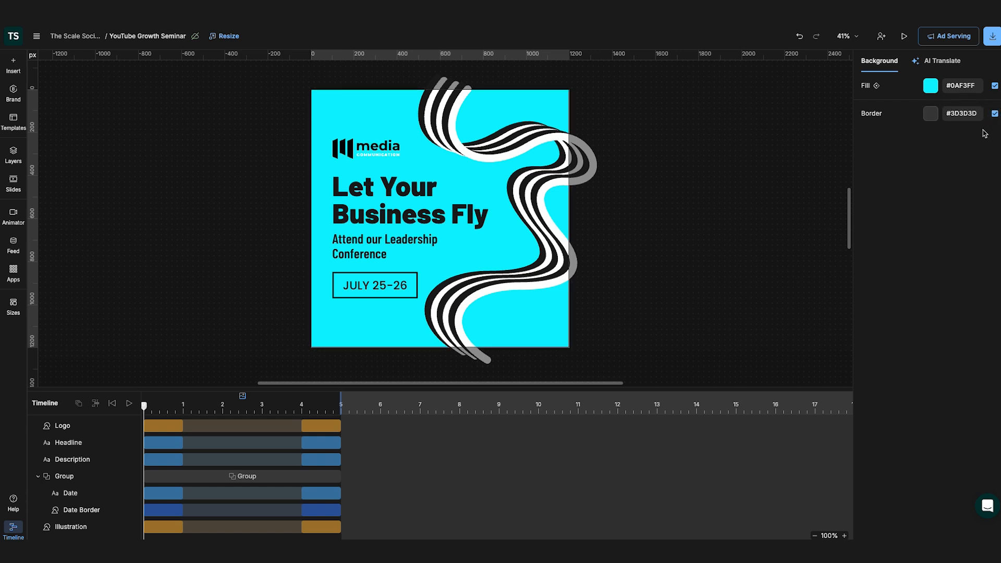
- Enlarge the media communication logo above the headline to about 403 × 149 px
left_click(394, 153)
left_click_drag(379, 151, 401, 151)
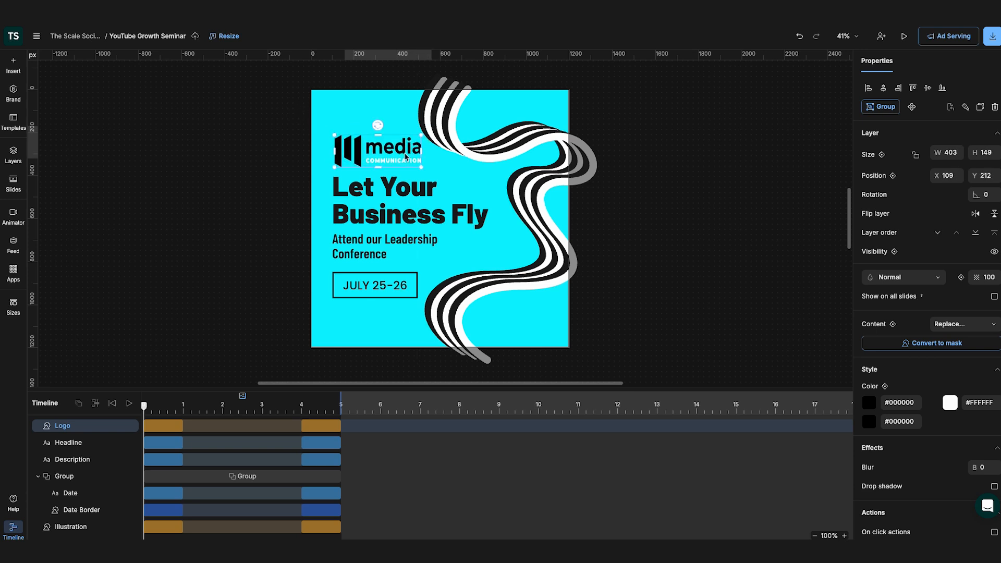
left_click(428, 167)
- Delete the striped black-and-white wave illustration from the design
left_click(327, 222)
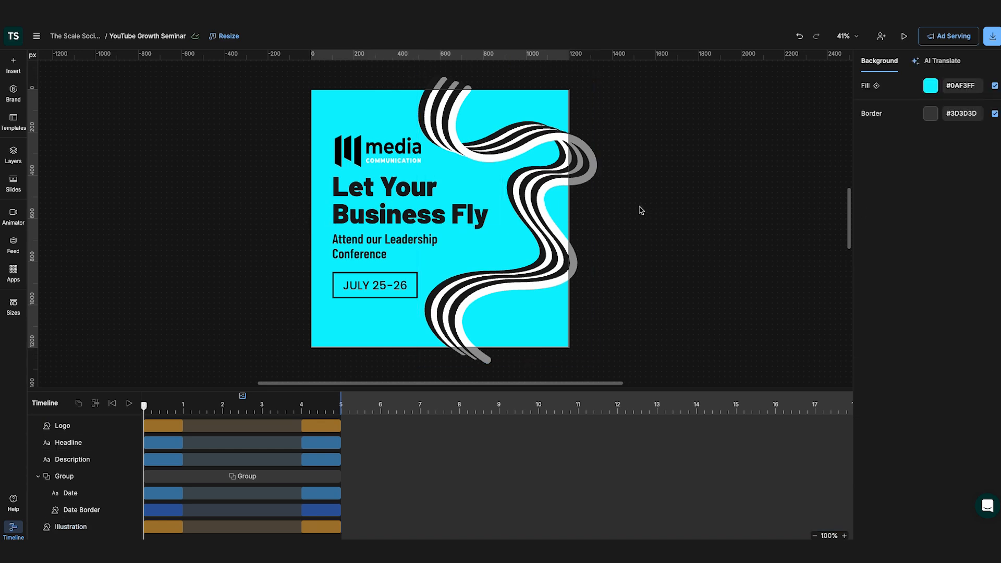
left_click(483, 195)
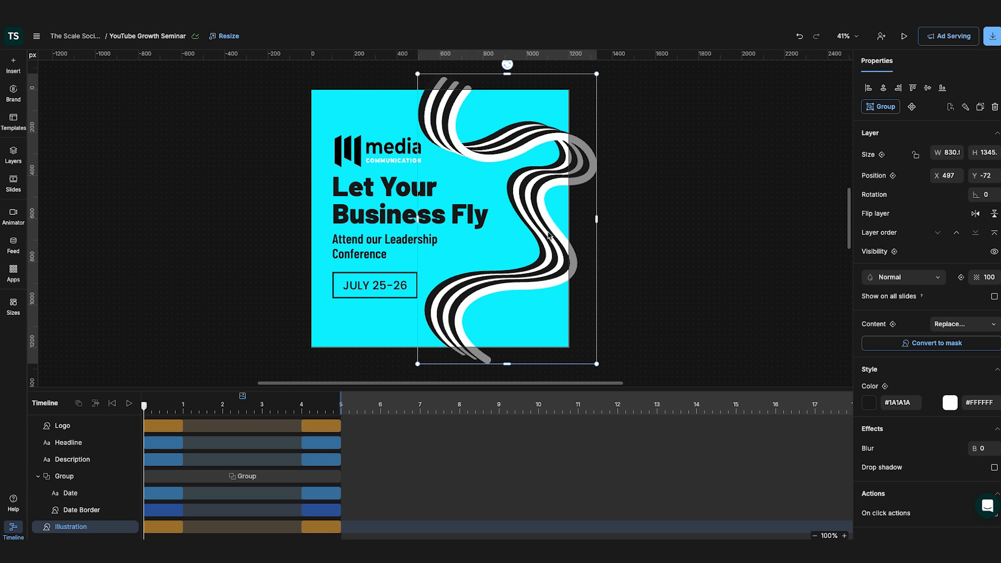
key("Delete")
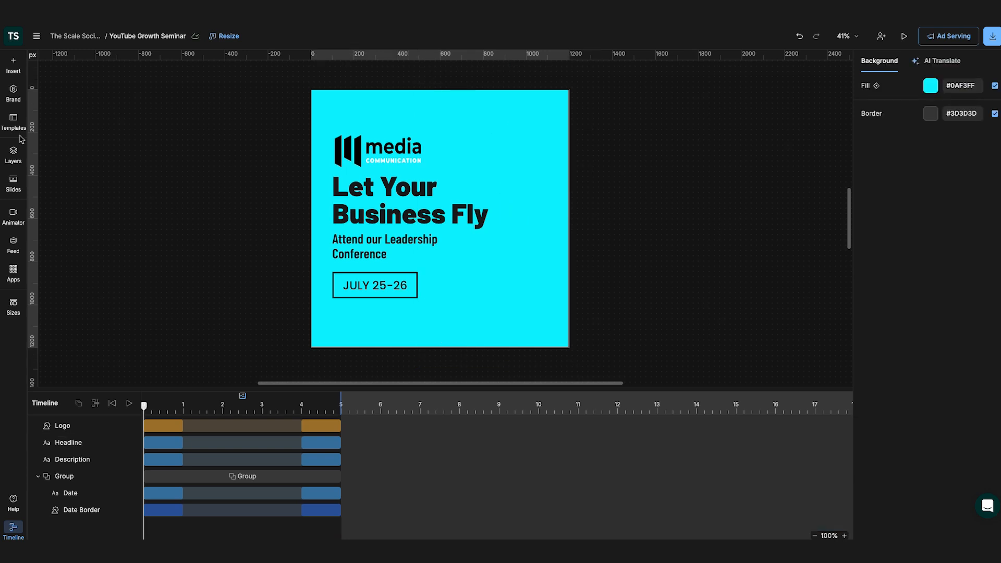
- Generate AI images from the prompt "happy YouTube creator filming a video"
left_click(15, 70)
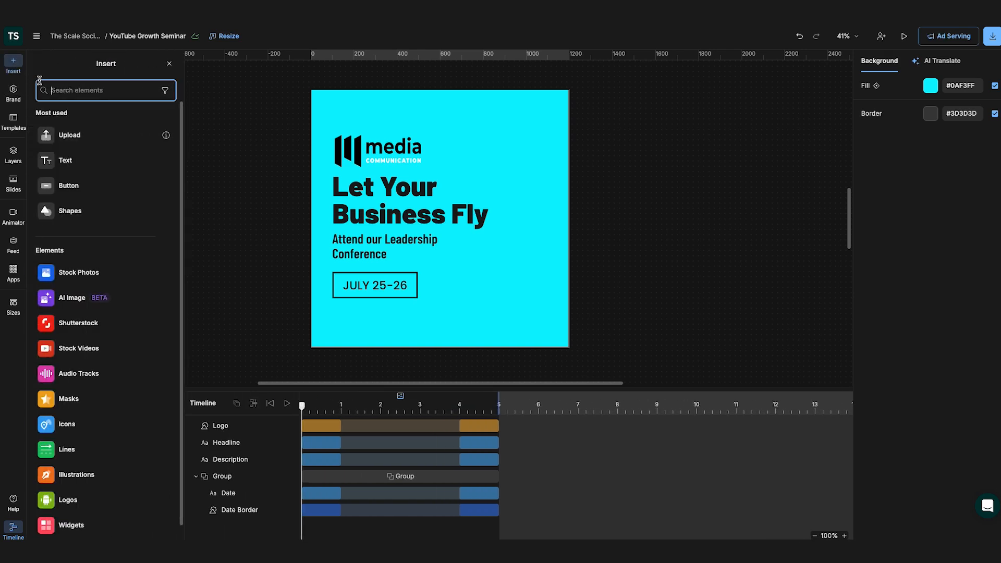
left_click(80, 299)
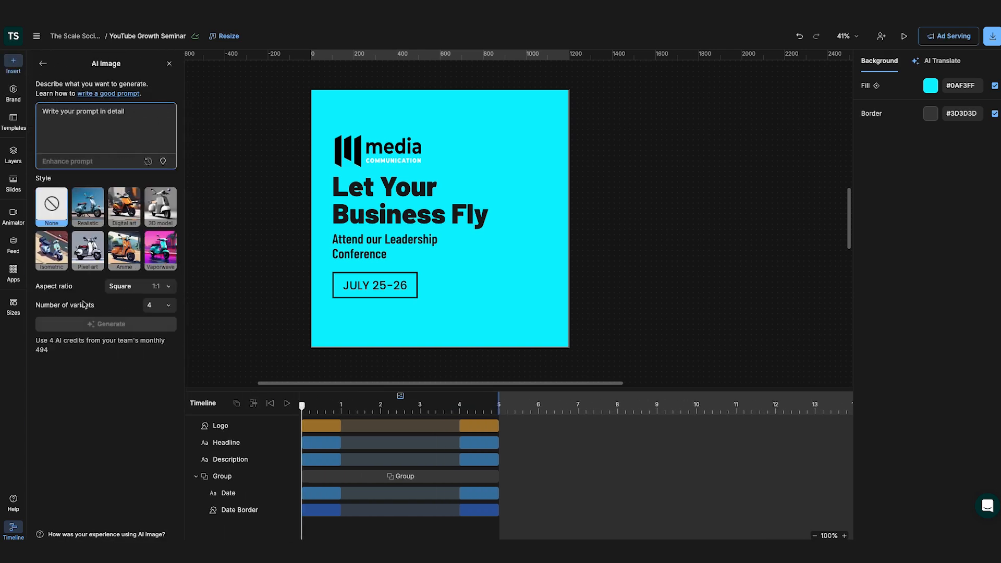
type("happy YouTube creator filming a video")
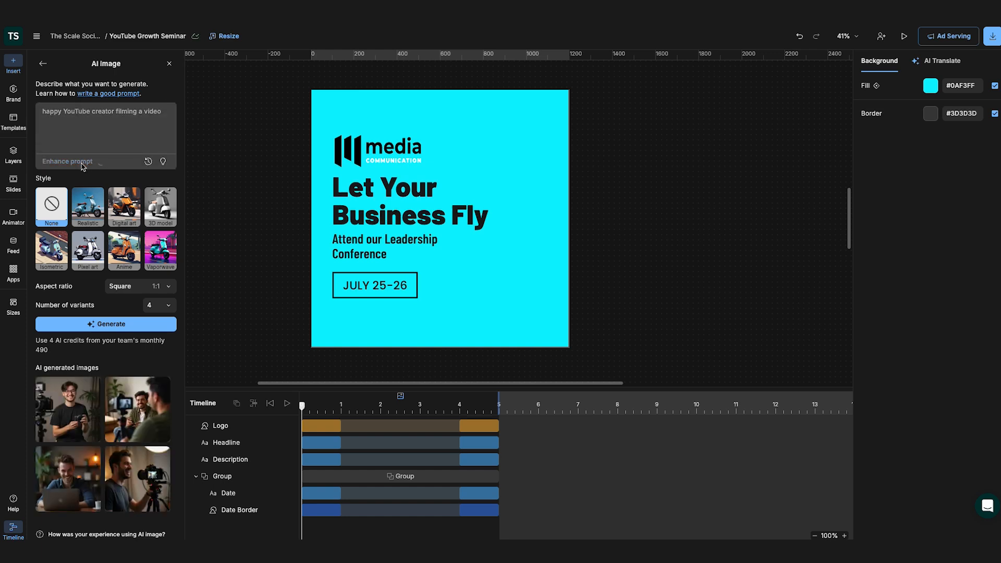
- Enhance the image prompt and generate four variants in the Realistic style with the Portrait 9:16 aspect ratio
scroll(106, 139, "down", 3)
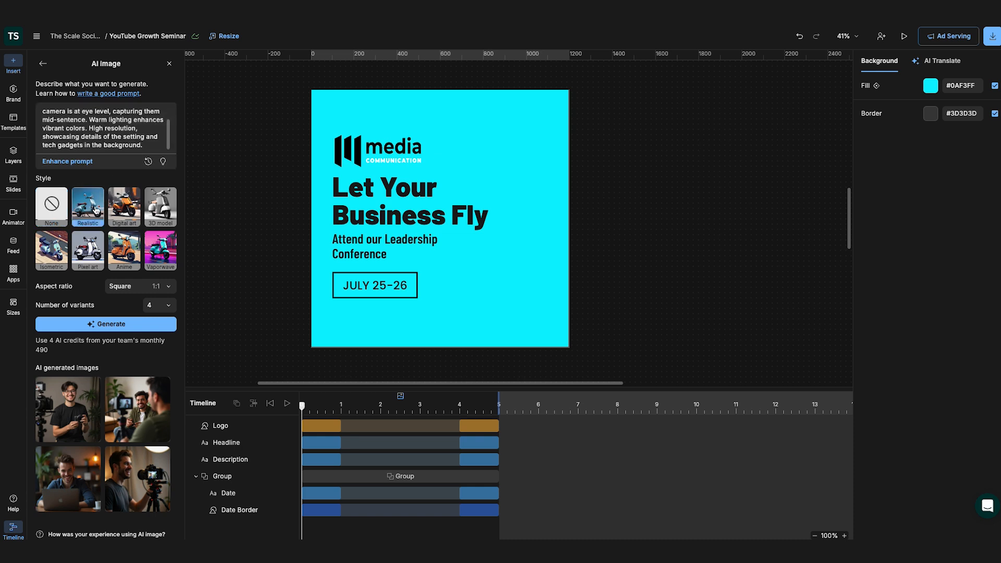
left_click(138, 286)
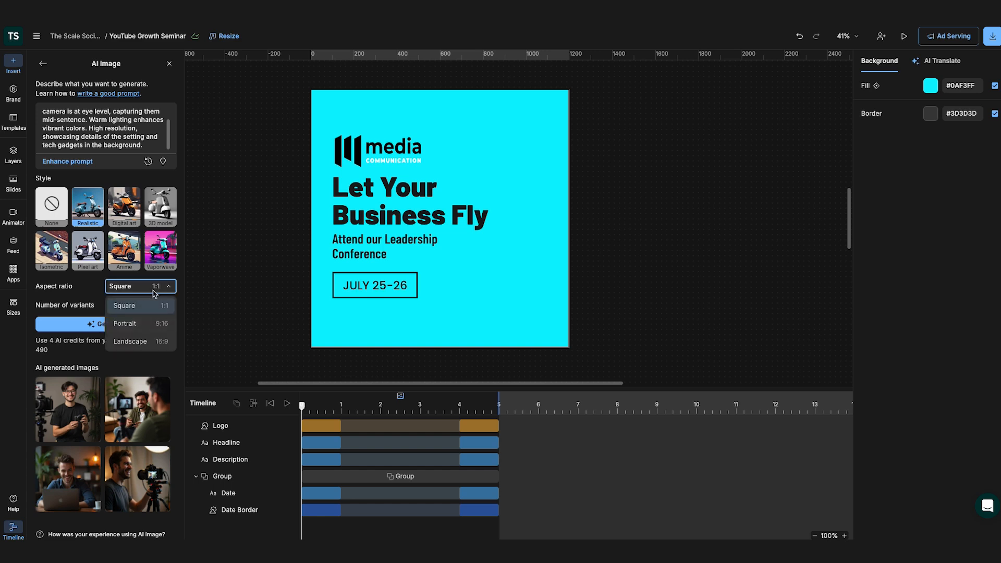
left_click(153, 324)
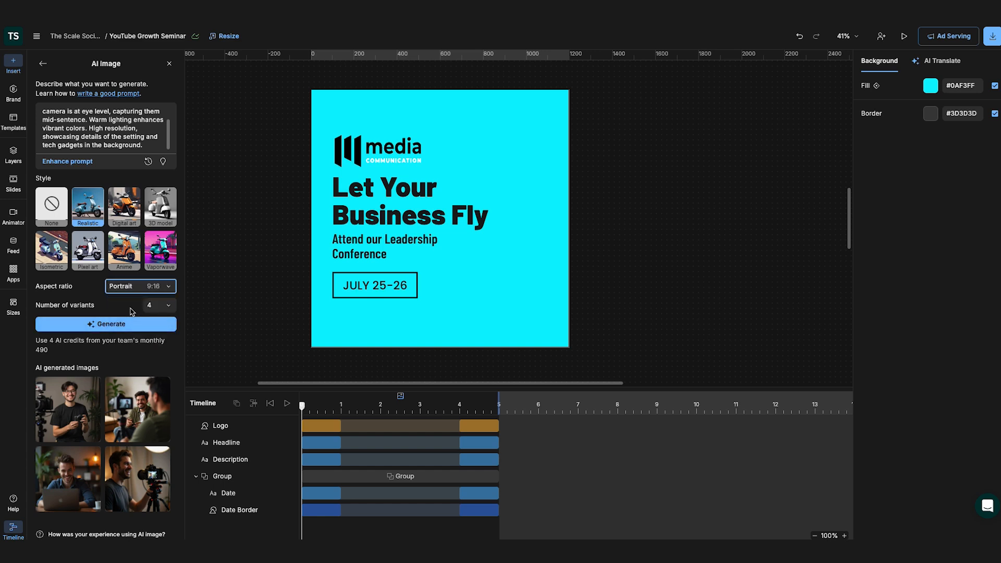
left_click(167, 307)
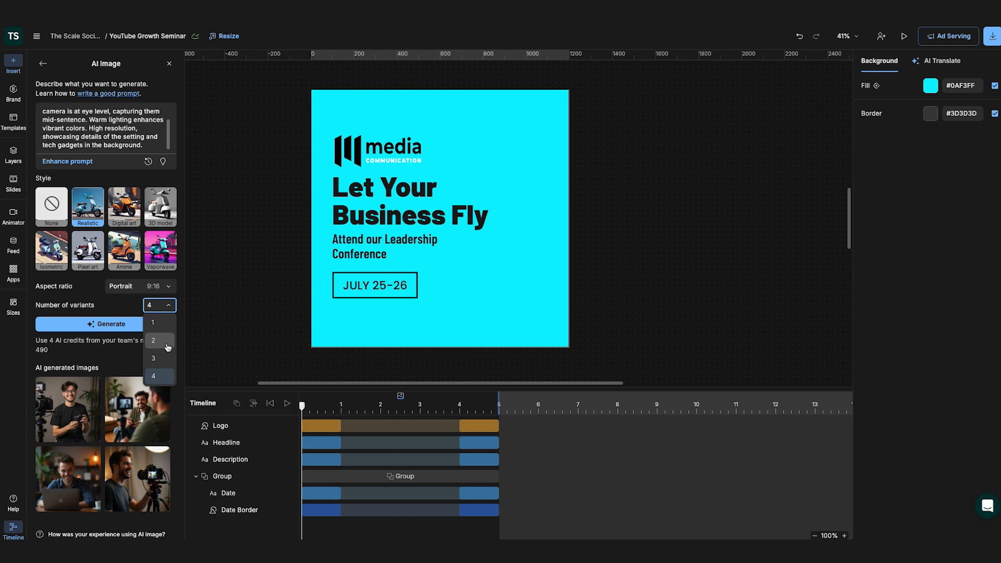
left_click(123, 302)
left_click(125, 324)
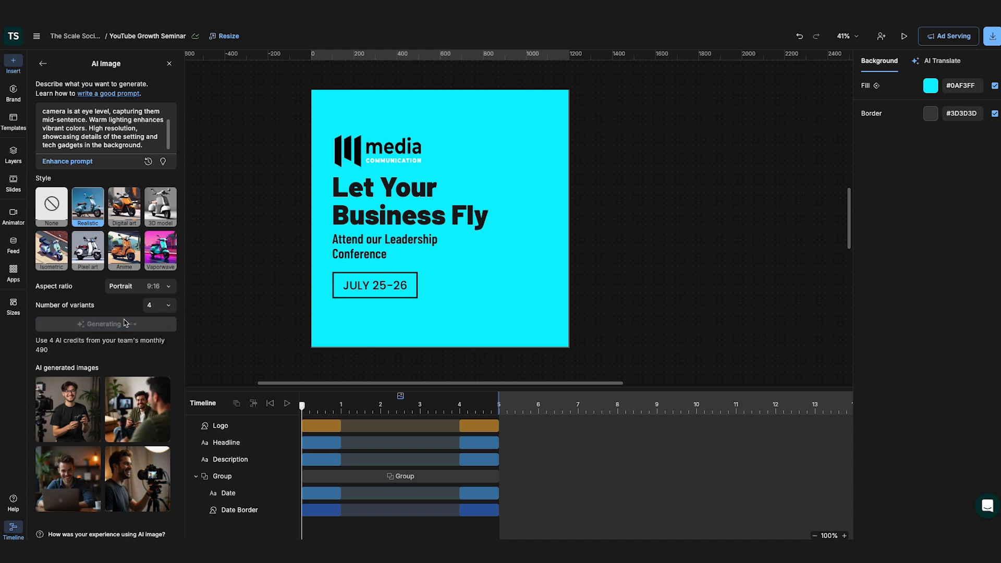
- Place the generated image of the man in glasses on the right side of the canvas and scale it down
left_click_drag(80, 328, 510, 224)
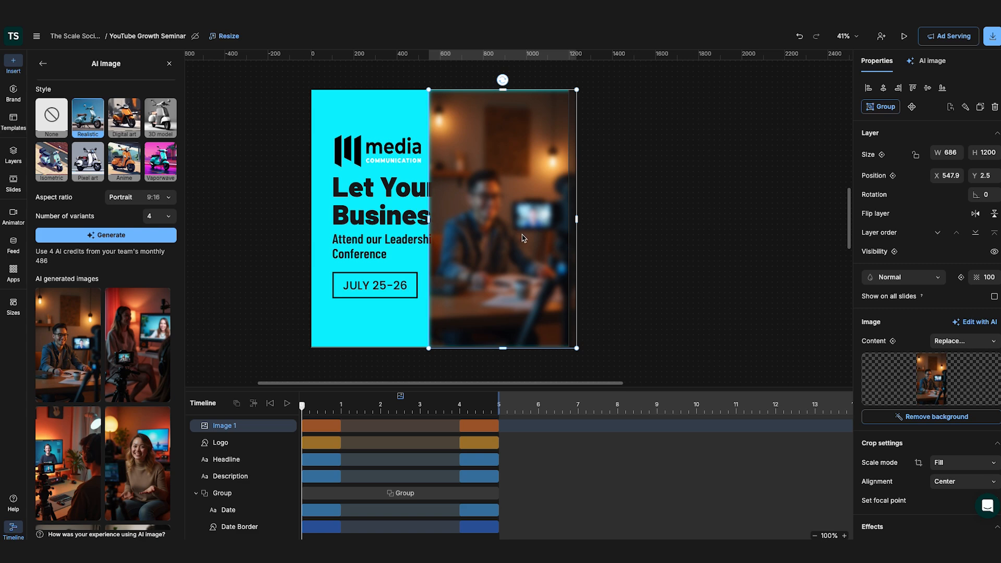
left_click_drag(505, 252, 501, 249)
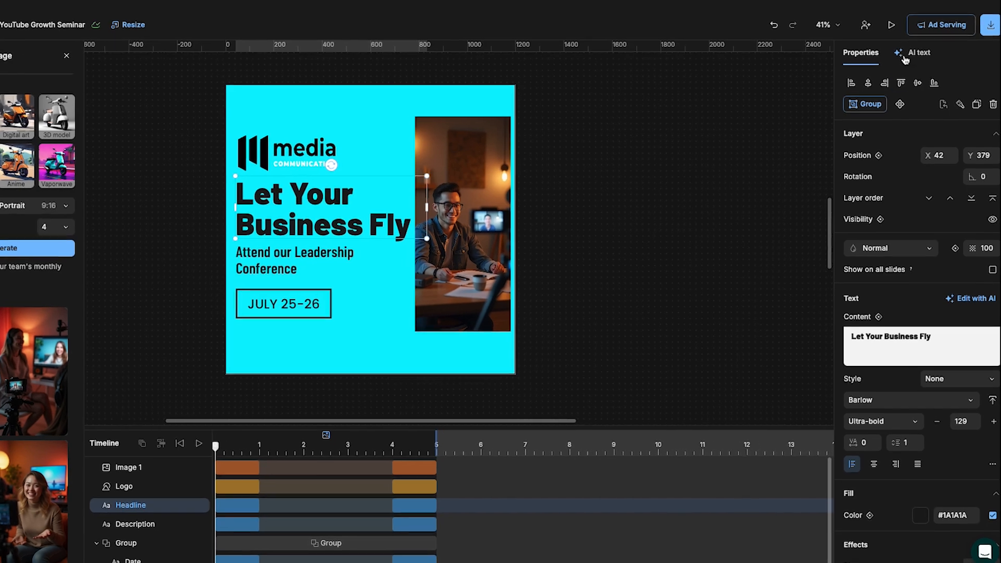
- Generate AI headline options from a pasted prompt, not based on the selected layer, and apply "Unleash your YouTube potential, free!"
left_click(911, 57)
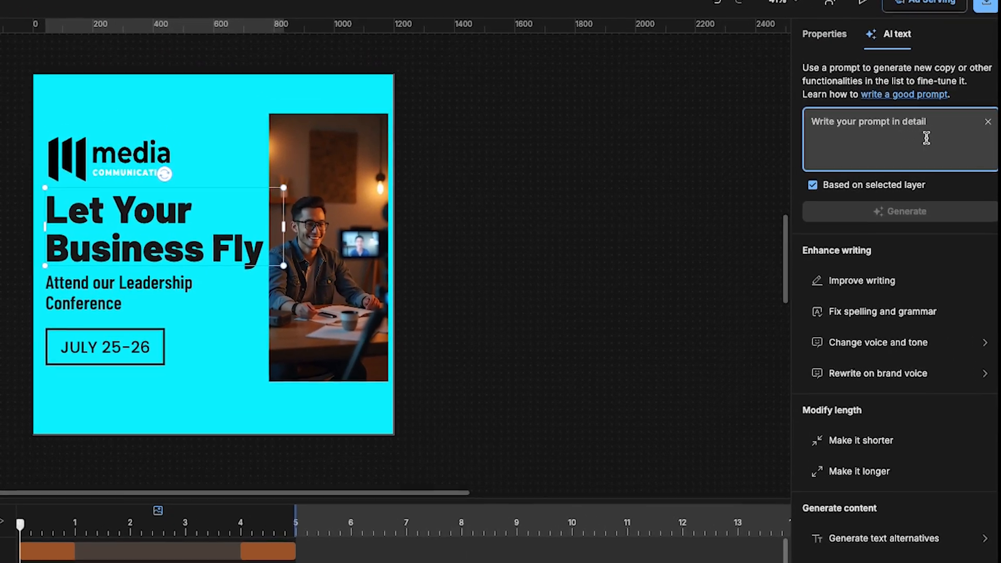
key("ctrl+v")
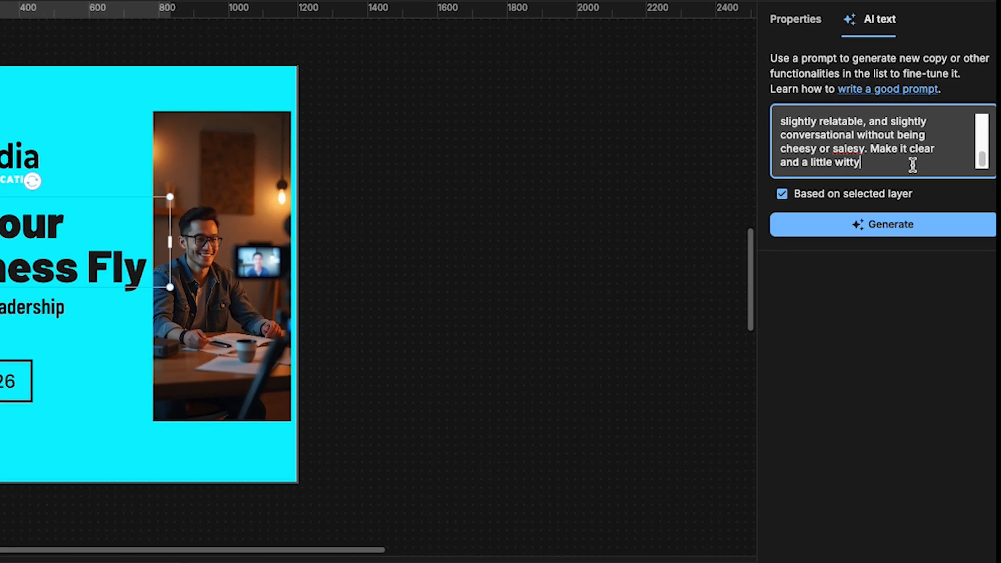
scroll(911, 152, "up", 1)
scroll(917, 148, "up", 3)
scroll(940, 144, "down", 4)
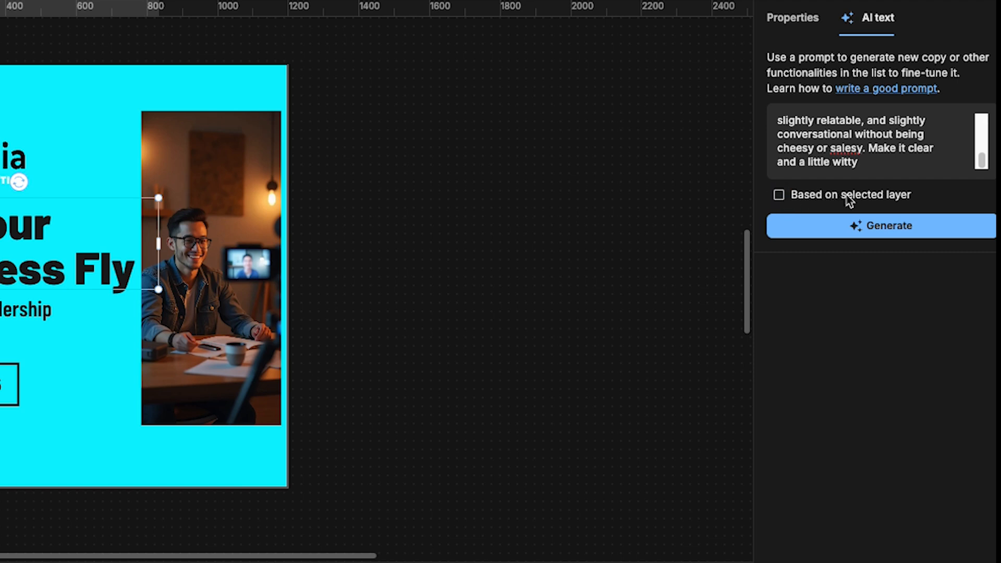
left_click(860, 229)
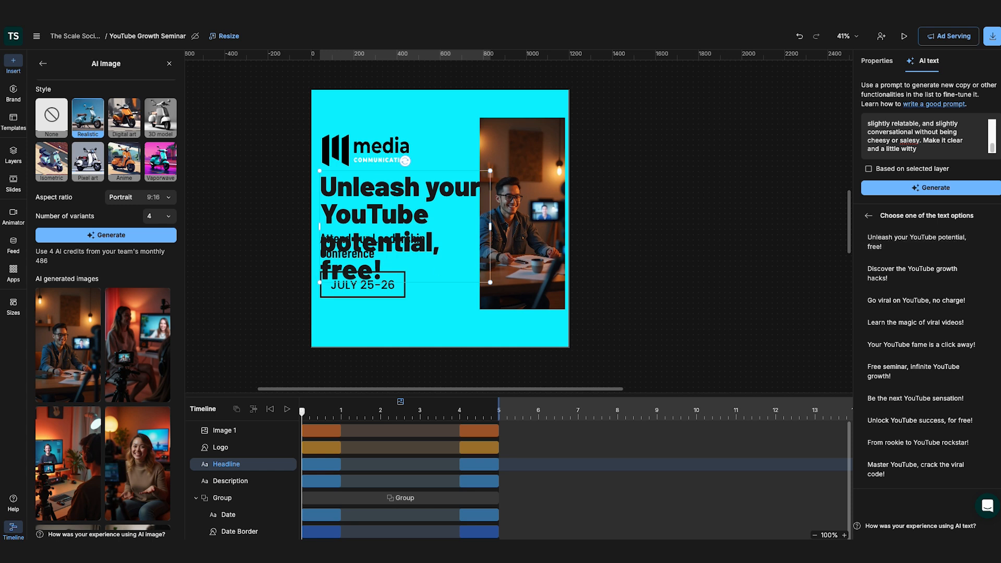
- Scale the headline down to a font size of 99 and move the description and date box below it
left_click_drag(489, 283, 429, 238)
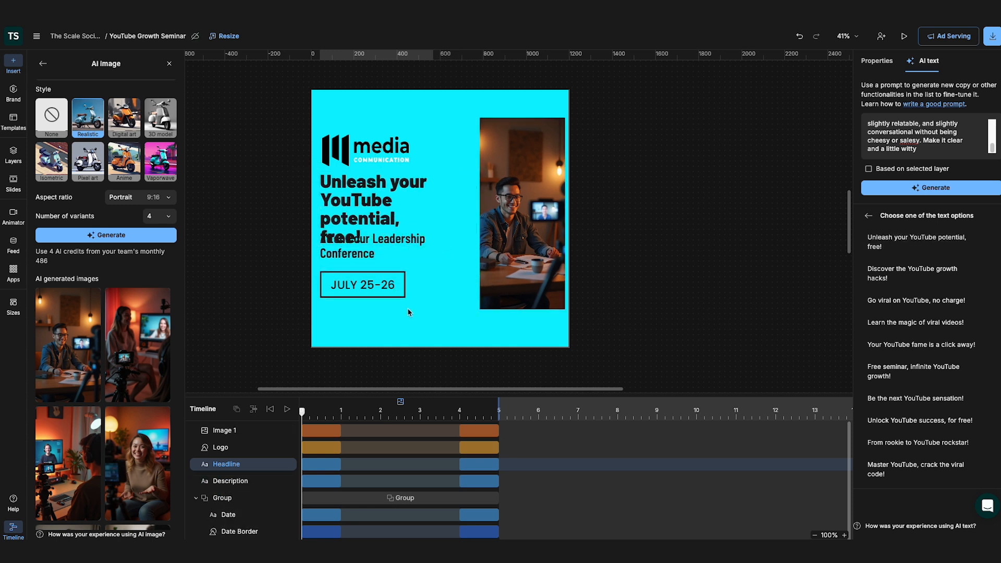
left_click_drag(369, 257, 368, 289)
left_click(363, 228)
left_click_drag(432, 245, 452, 254)
- Examine the fonts available for the headline
left_click(913, 371)
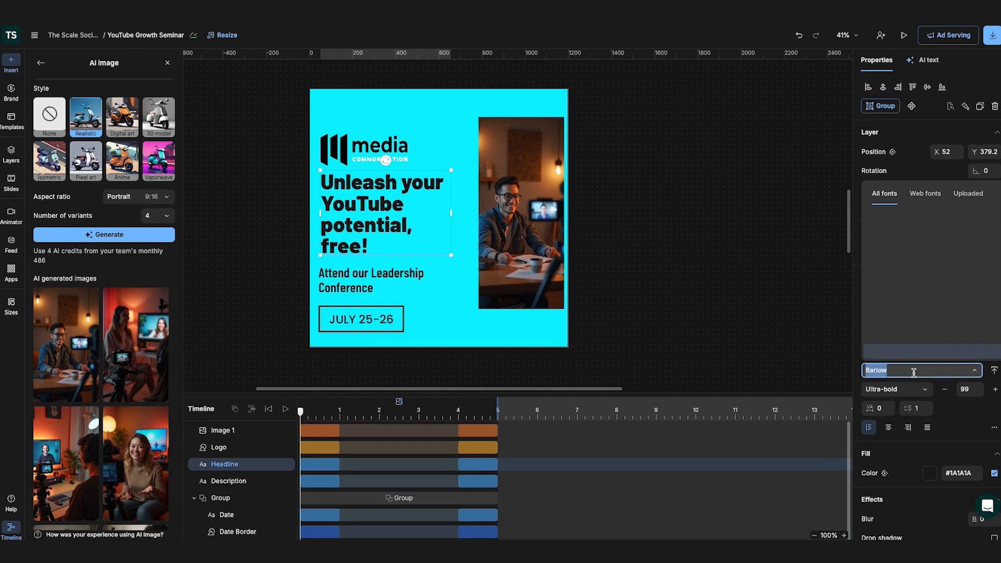
scroll(910, 313, "down", 4)
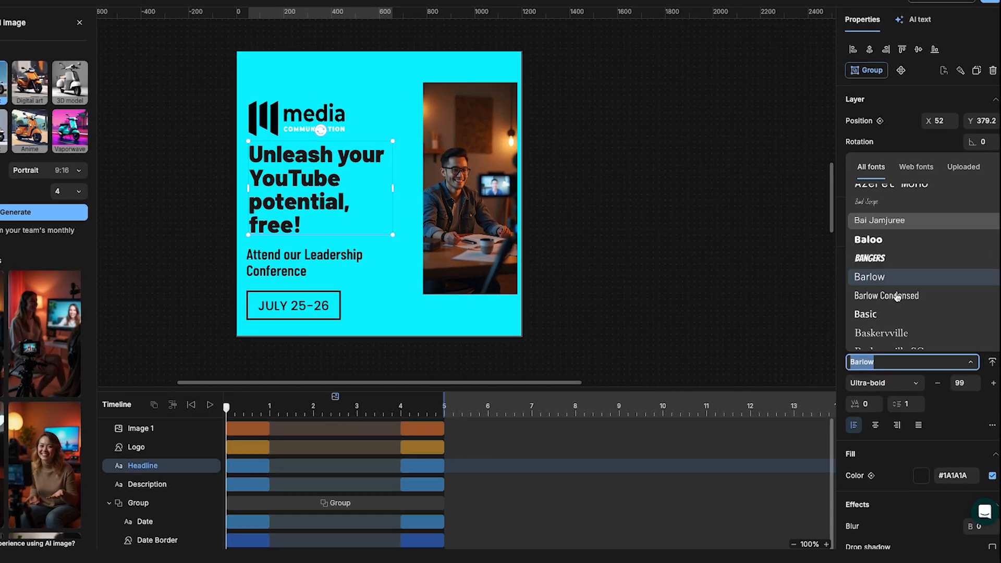
scroll(895, 284, "down", 4)
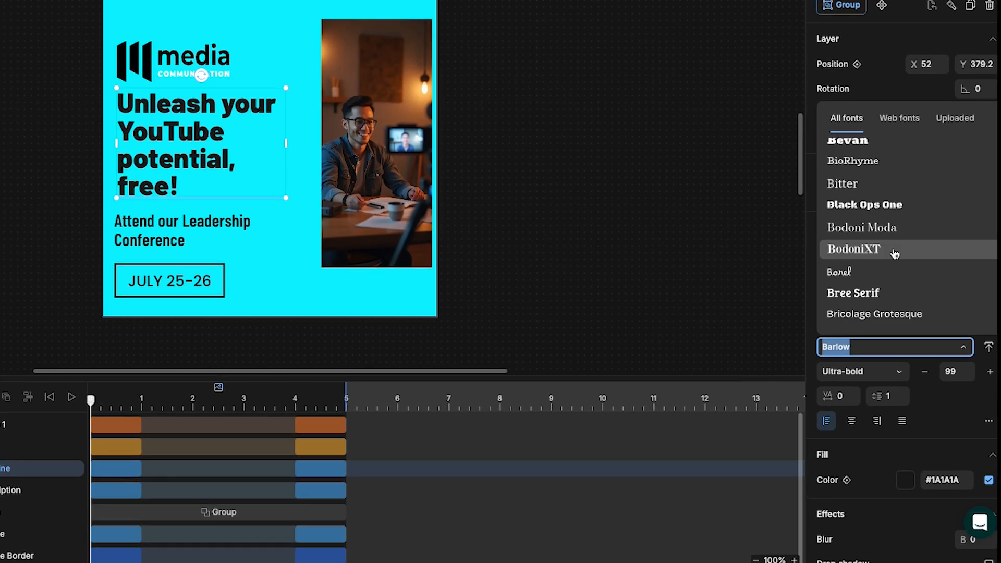
scroll(886, 234, "down", 6)
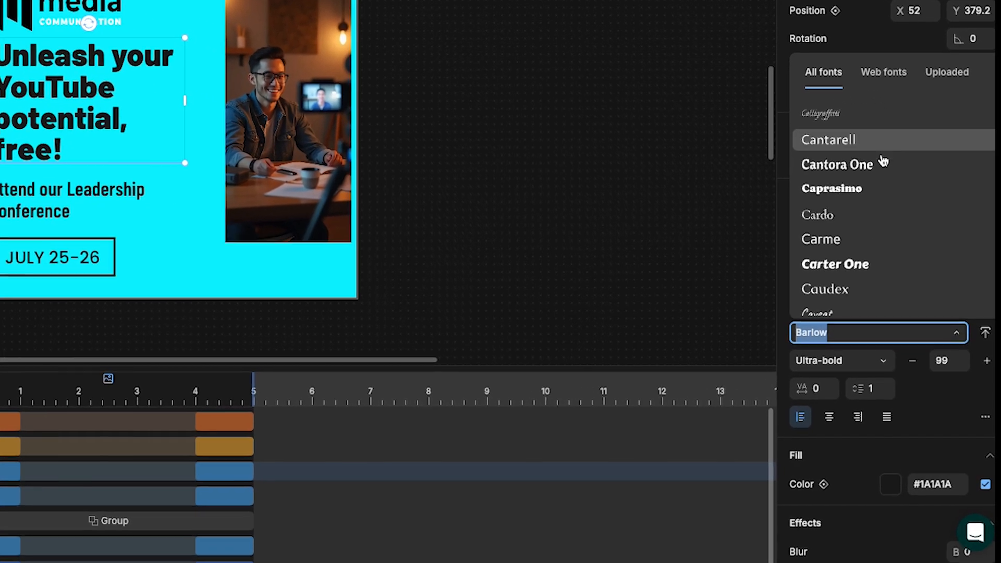
scroll(870, 245, "down", 8)
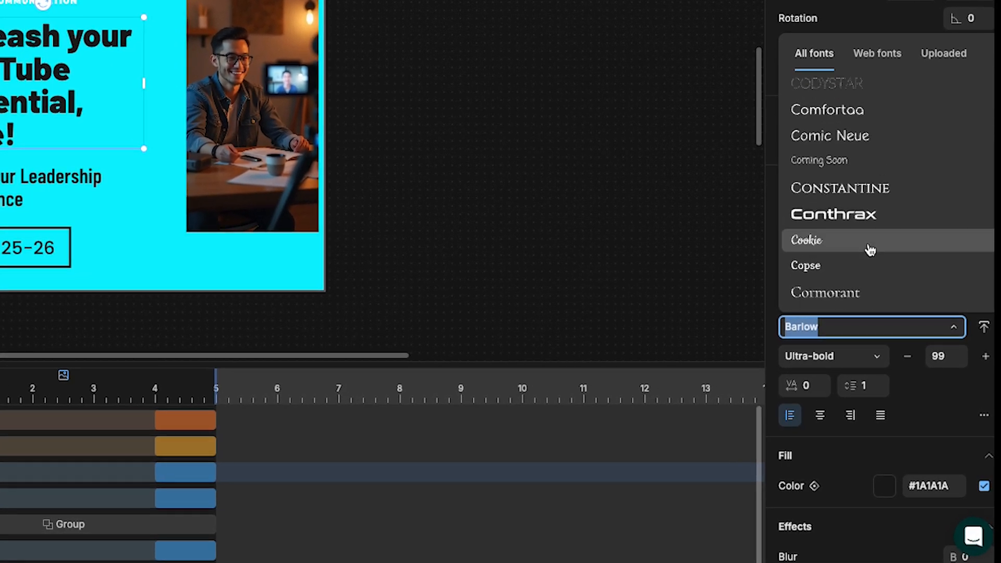
scroll(886, 405, "down", 5)
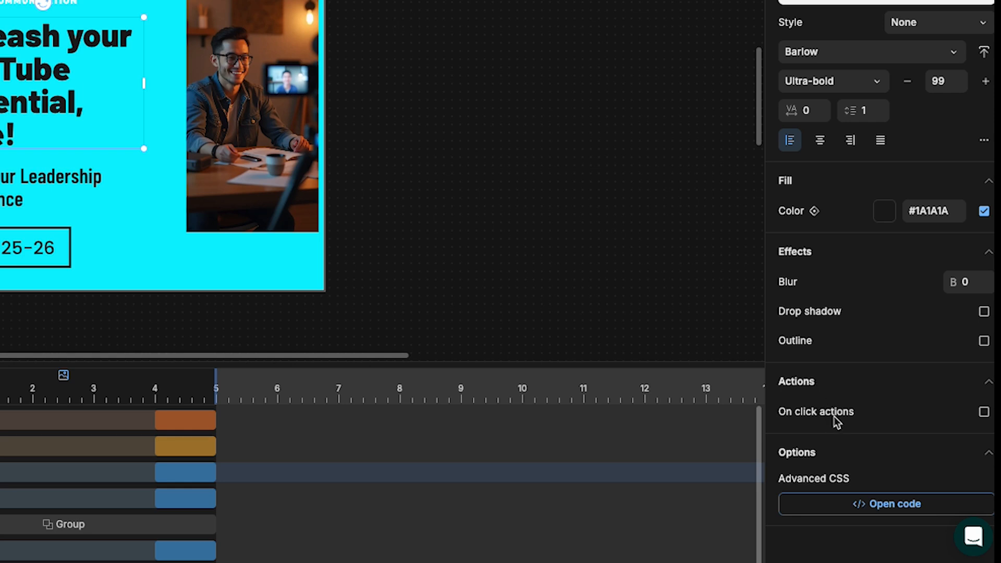
- Enable on-click actions for the headline and enter LikeVid
left_click(803, 385)
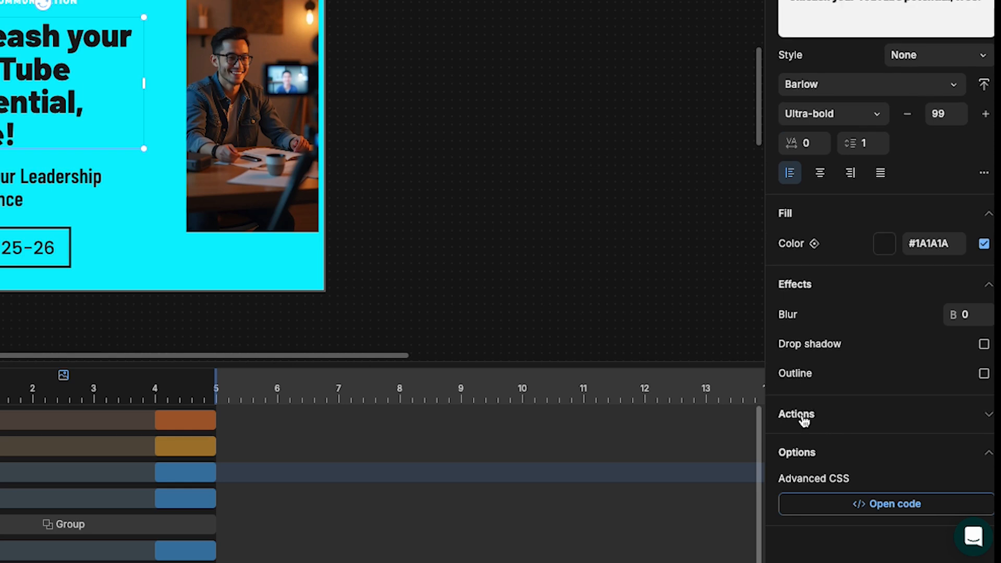
left_click(803, 417)
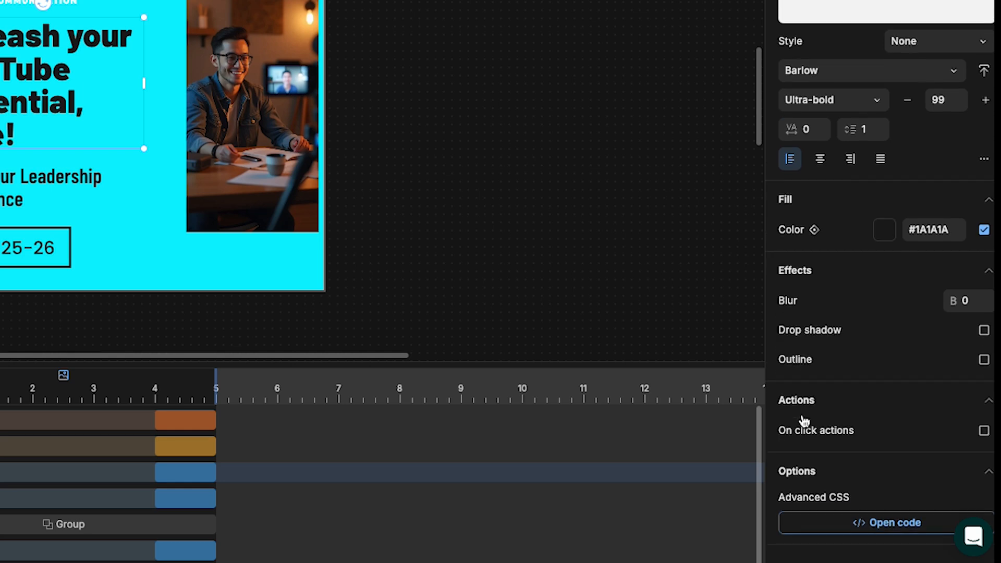
left_click(983, 431)
type("LikeVid")
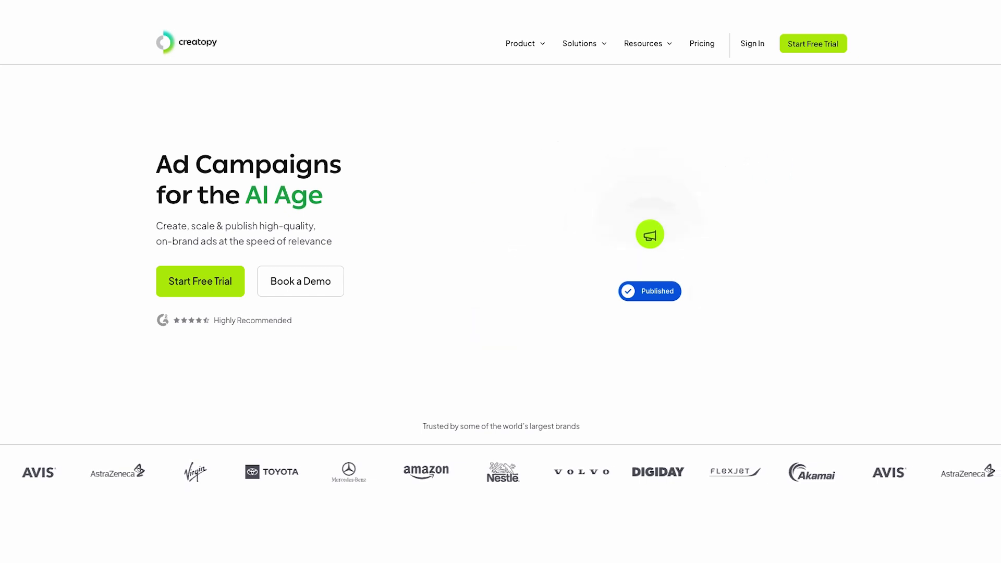
scroll(944, 186, "down", 2)
scroll(944, 186, "down", 5)
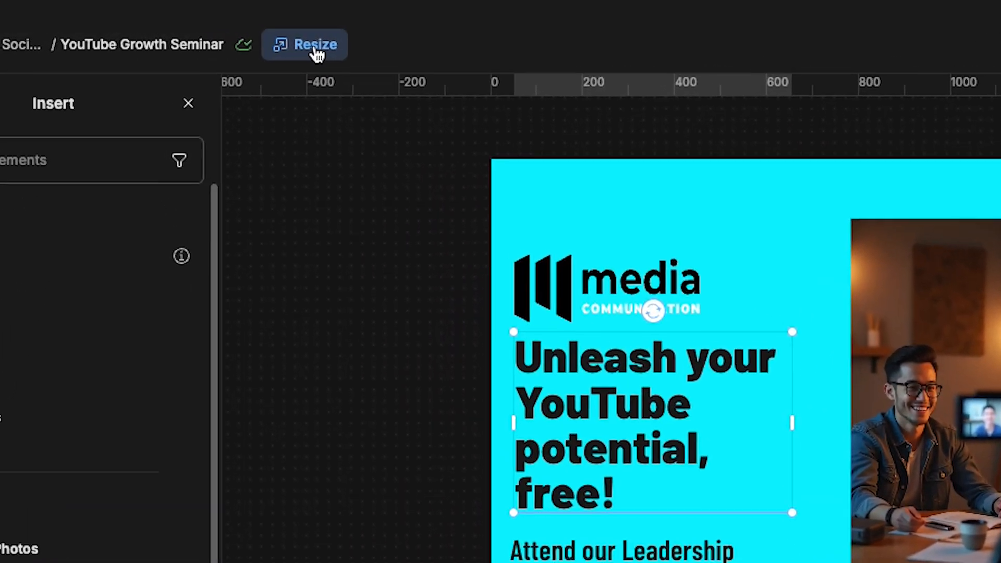
- Resize the design by adding the Instagram Post, X Image Post and YouTube Channel Banner sizes and applying the changes
left_click(249, 43)
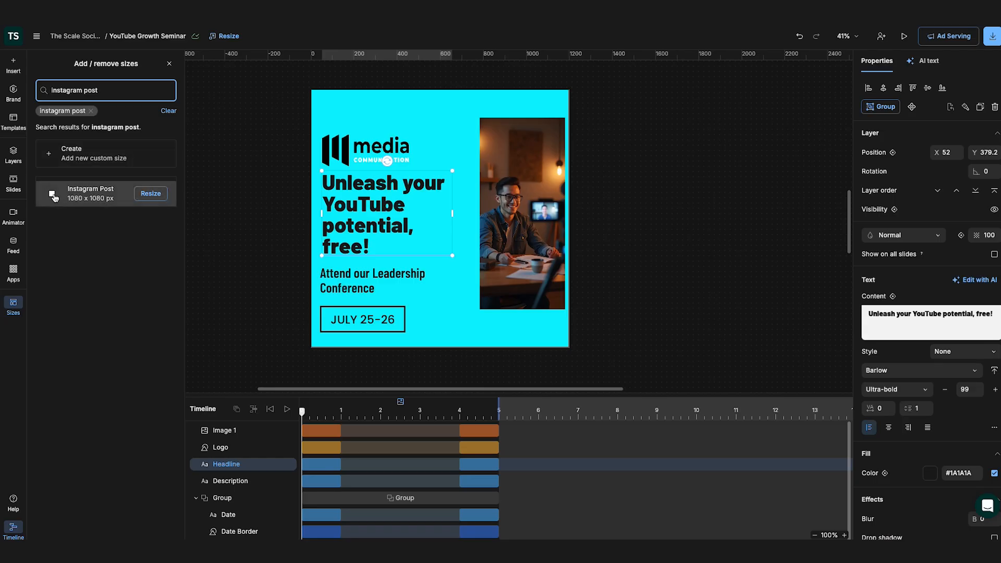
left_click(150, 193)
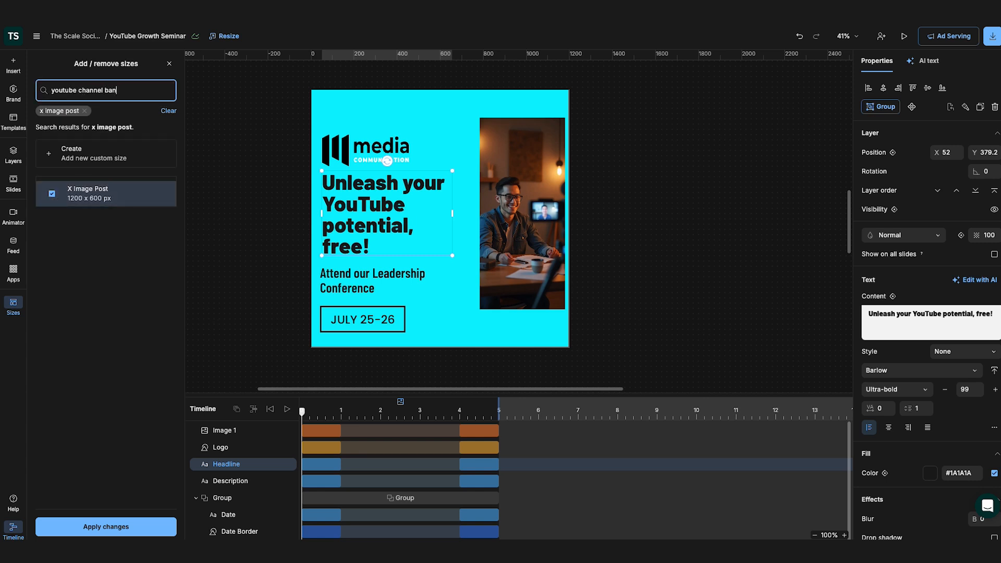
type("ner")
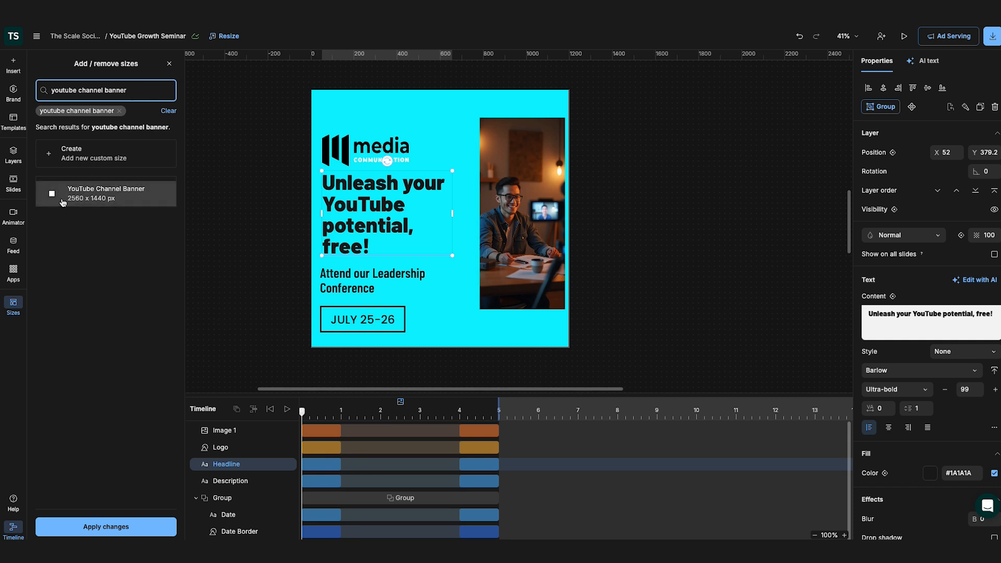
left_click(117, 524)
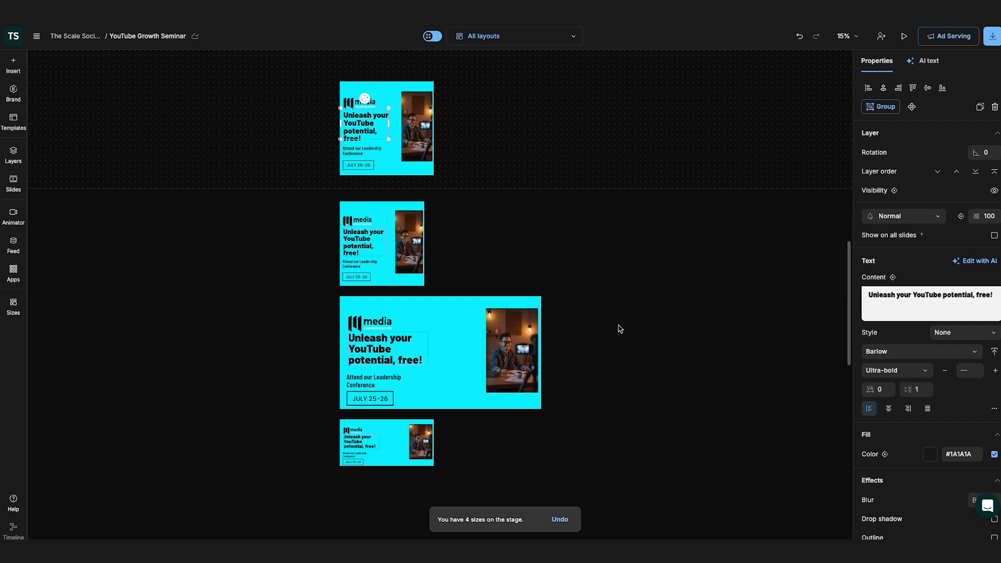
scroll(430, 119, "down", 1)
scroll(431, 119, "up", 2)
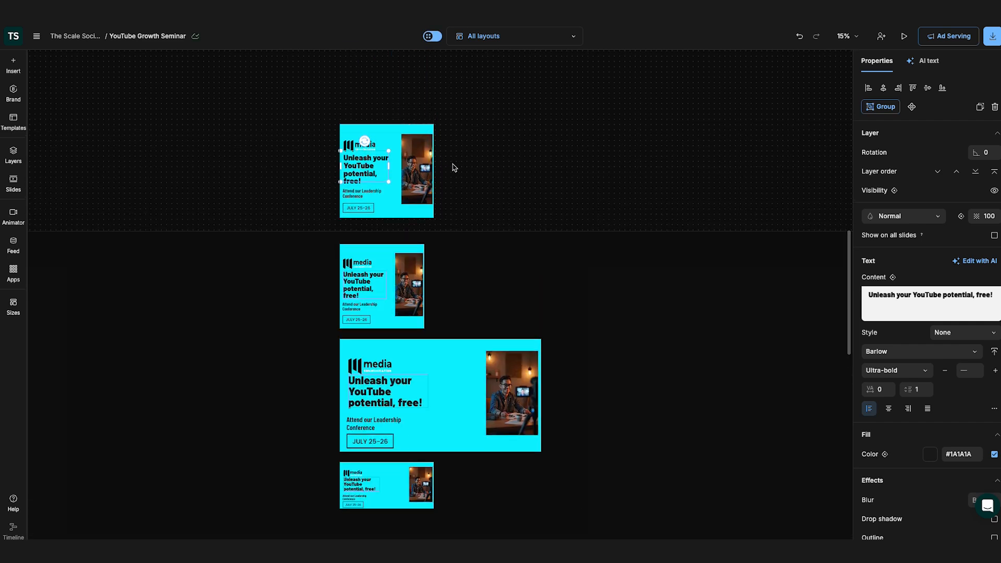
left_click_drag(848, 272, 850, 299)
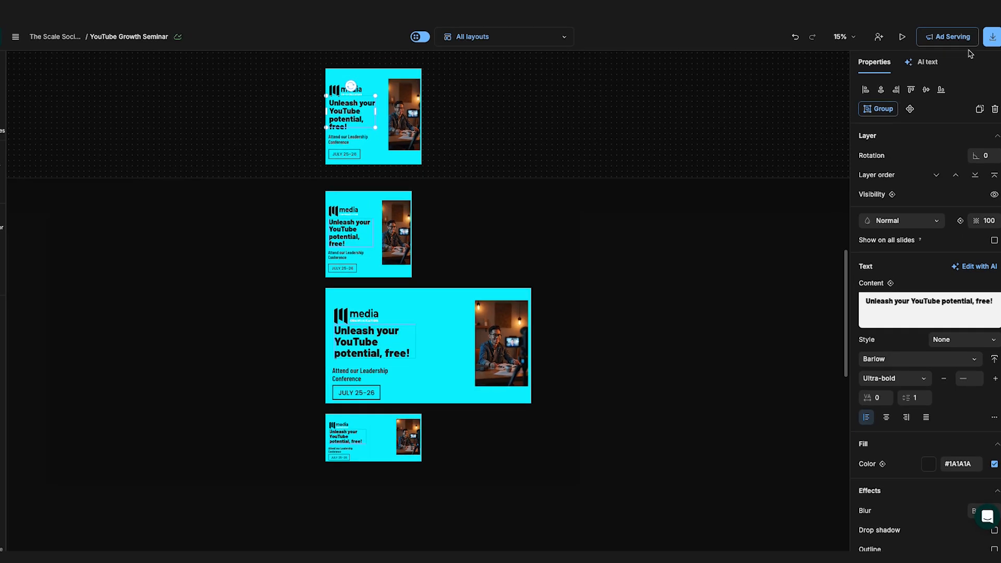
- Enable Ad Serving for the YouTube Growth Seminar design and open the Ad Delivery area
left_click(947, 38)
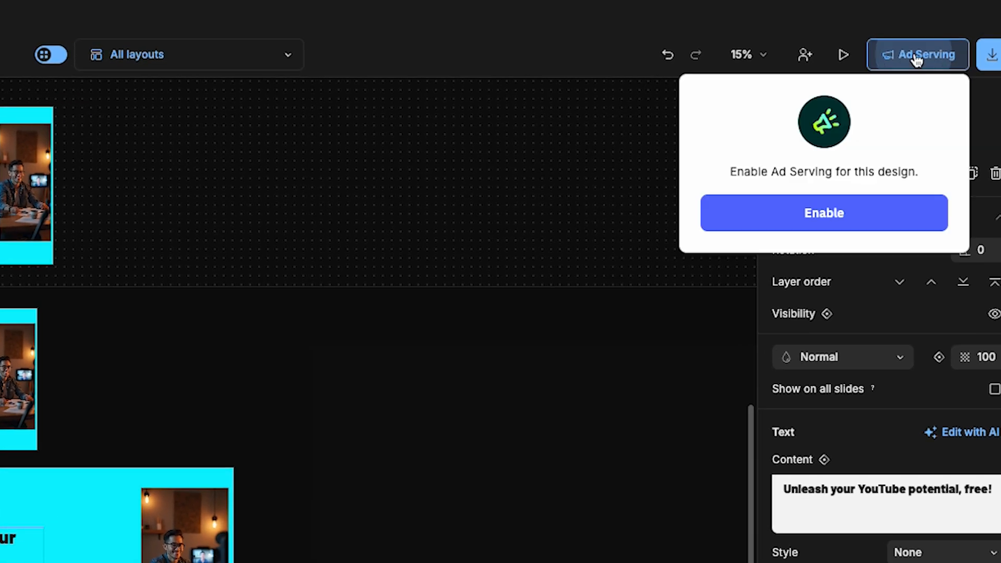
left_click(886, 223)
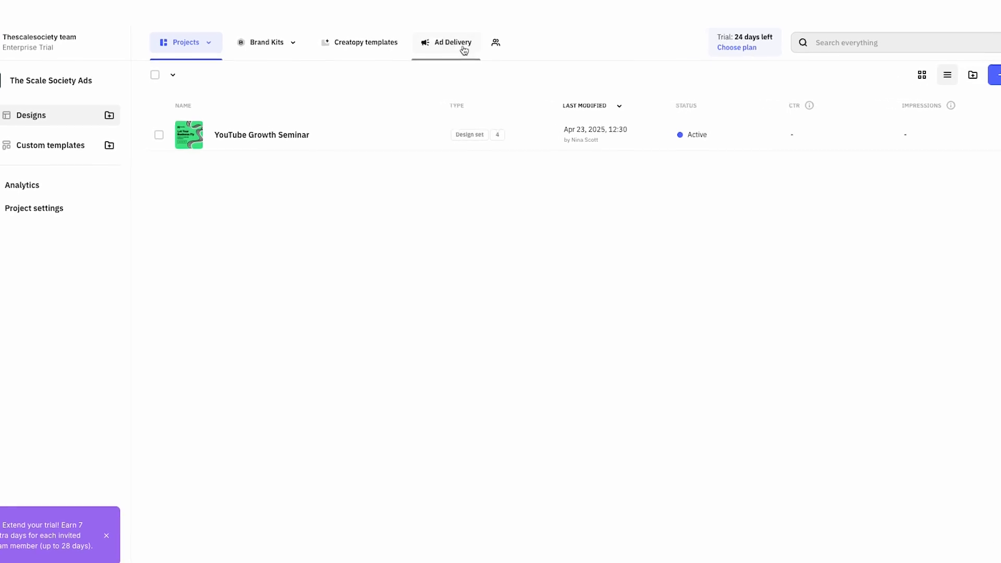
left_click(463, 49)
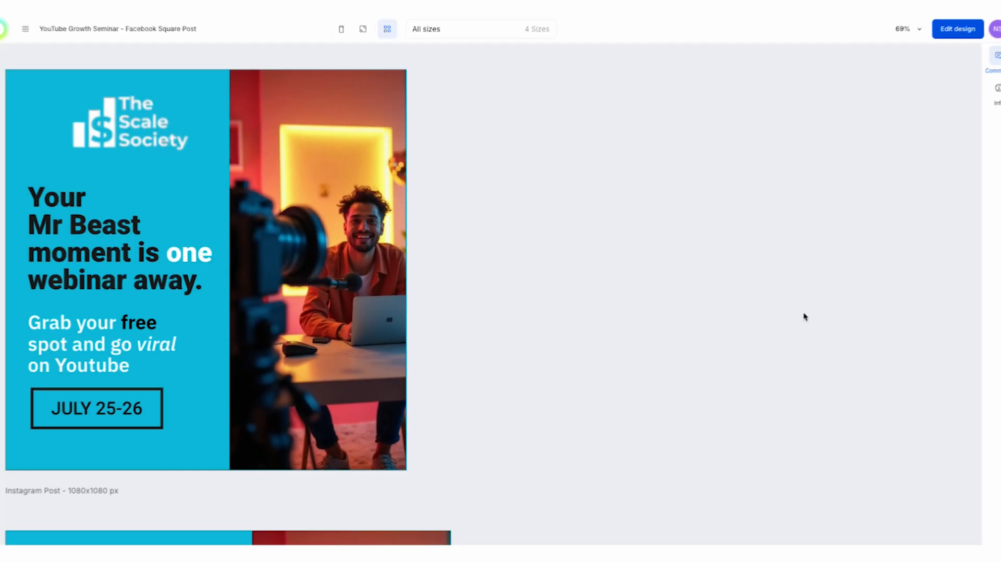
- Examine the YouTube Growth Seminar ad in all its sizes in the design preview
scroll(800, 313, "down", 3)
scroll(800, 312, "down", 5)
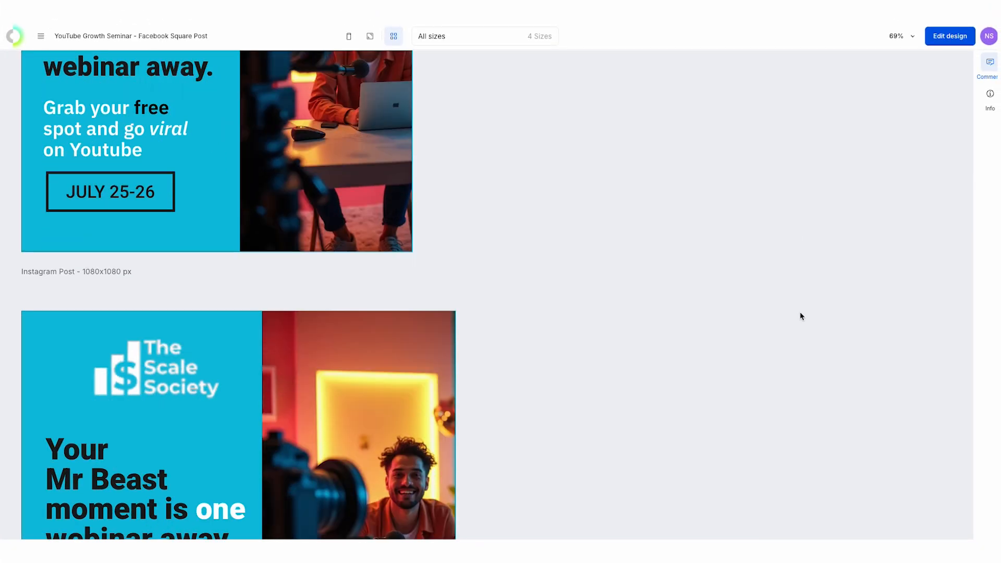
scroll(801, 316, "down", 1)
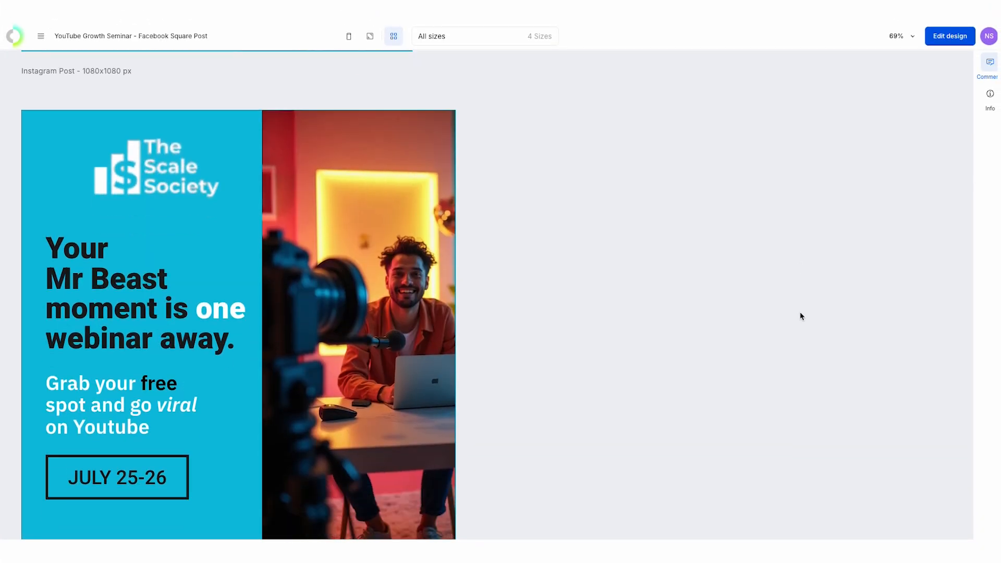
scroll(801, 316, "down", 1)
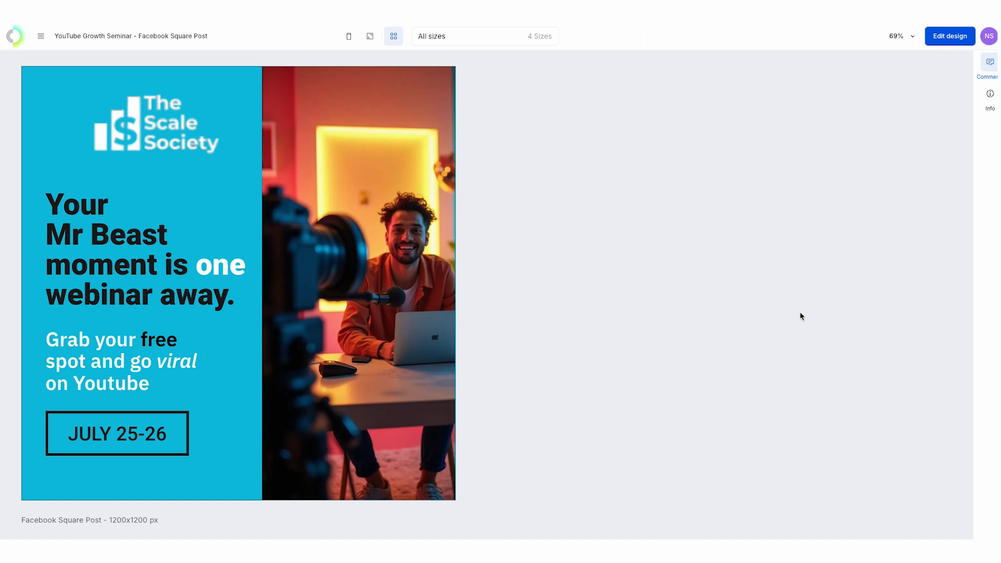
scroll(800, 316, "down", 2)
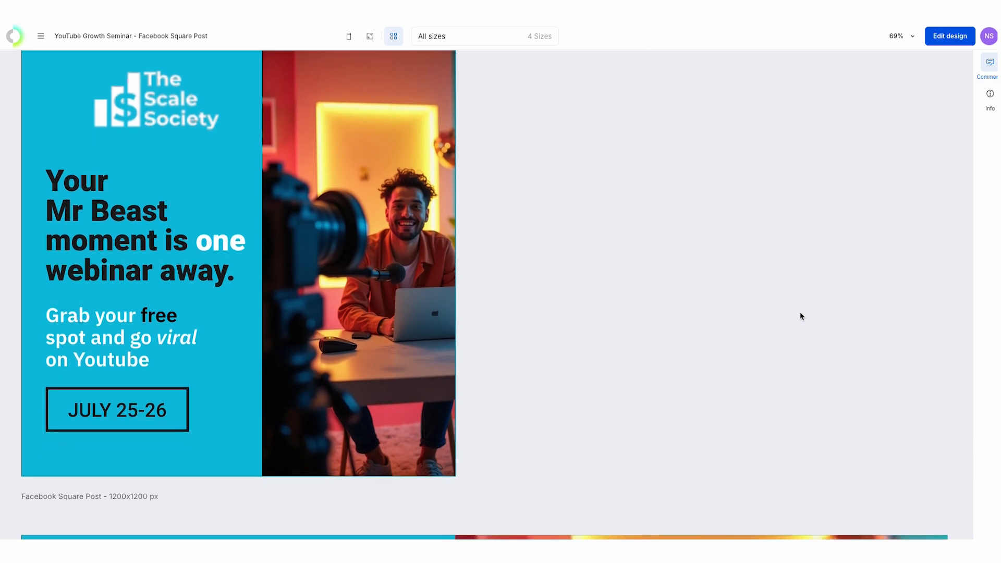
scroll(801, 316, "down", 5)
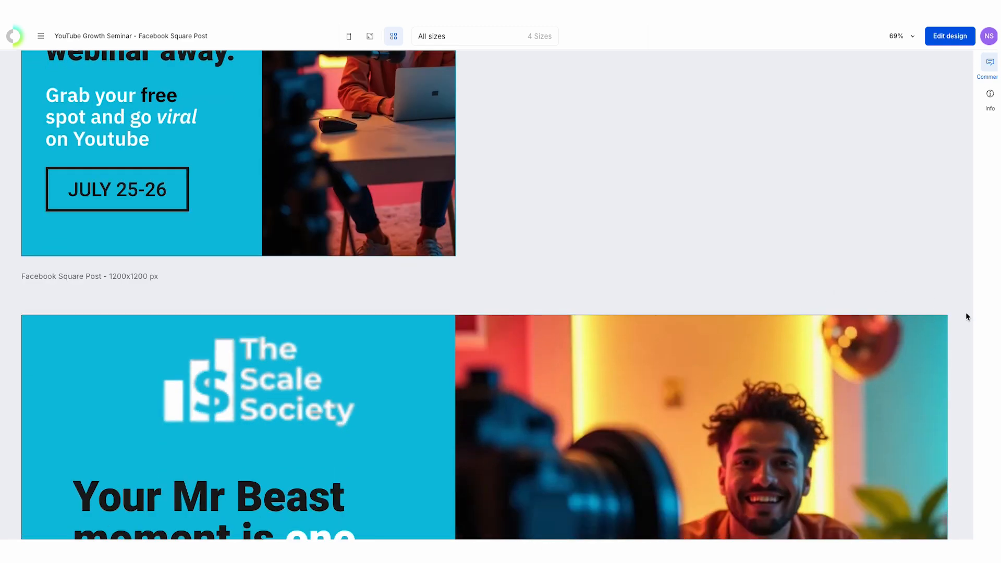
scroll(966, 318, "down", 3)
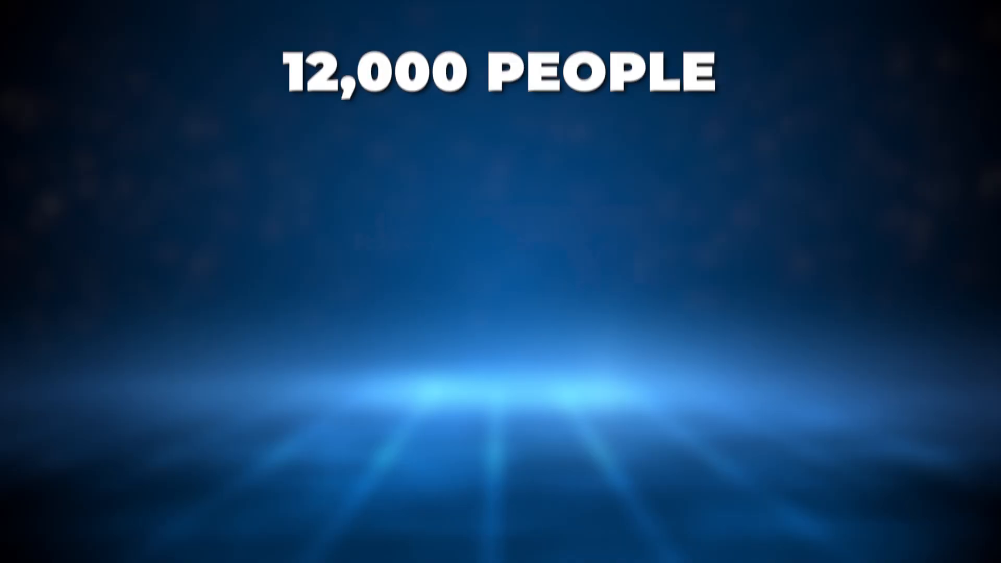